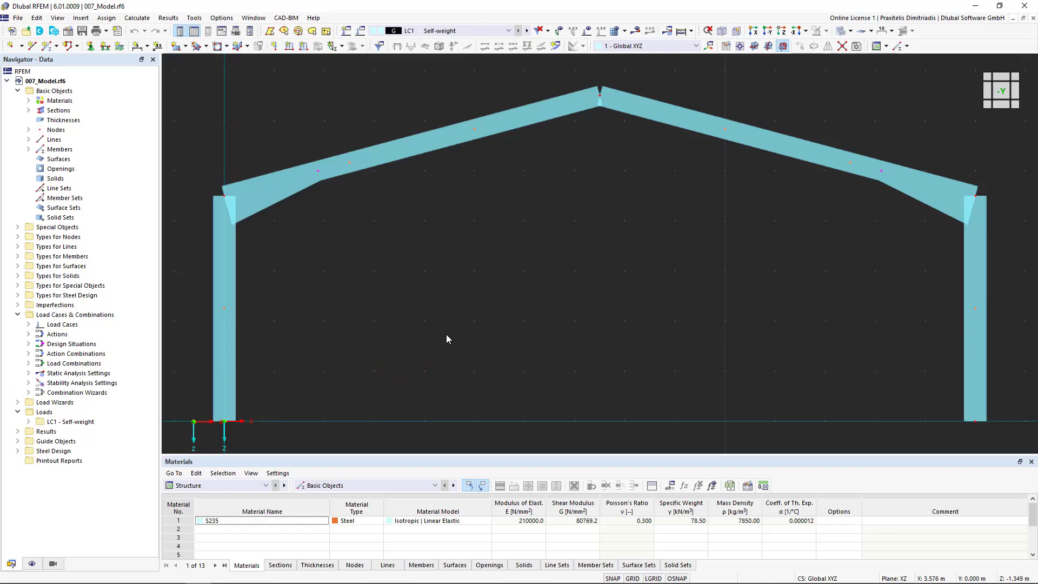
Step: Set up a Move/Copy of the whole portal frame as copies in 3 steps with a Y displacement of -5 m
{"action": "left_click", "coordinate": [1016, 80]}
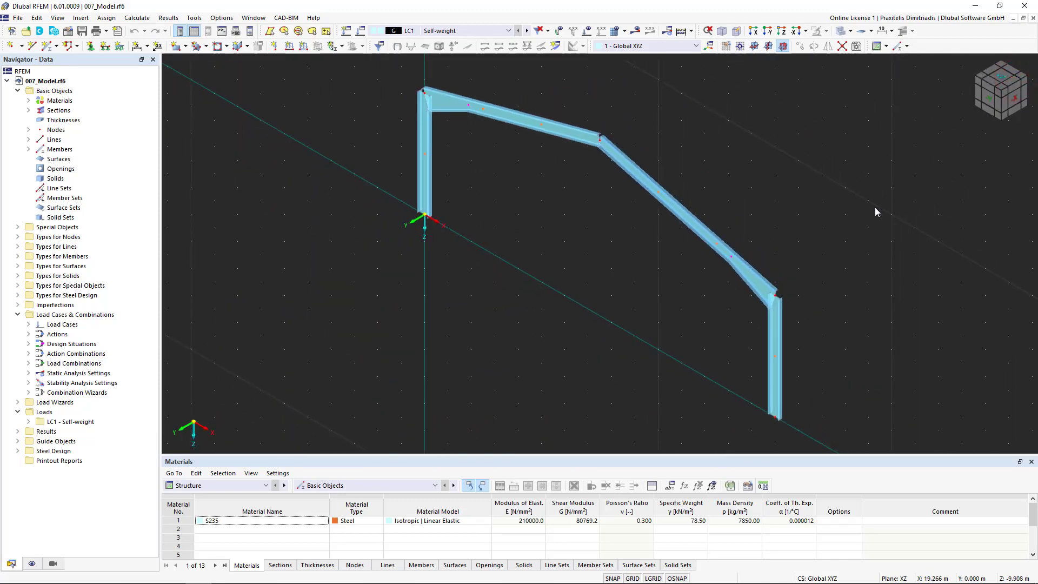
{"action": "scroll", "coordinate": [875, 207], "scroll_direction": "down", "scroll_amount": 4}
{"action": "middle_click_drag", "start_coordinate": [890, 206], "coordinate": [663, 241]}
{"action": "left_click_drag", "start_coordinate": [266, 136], "coordinate": [640, 419]}
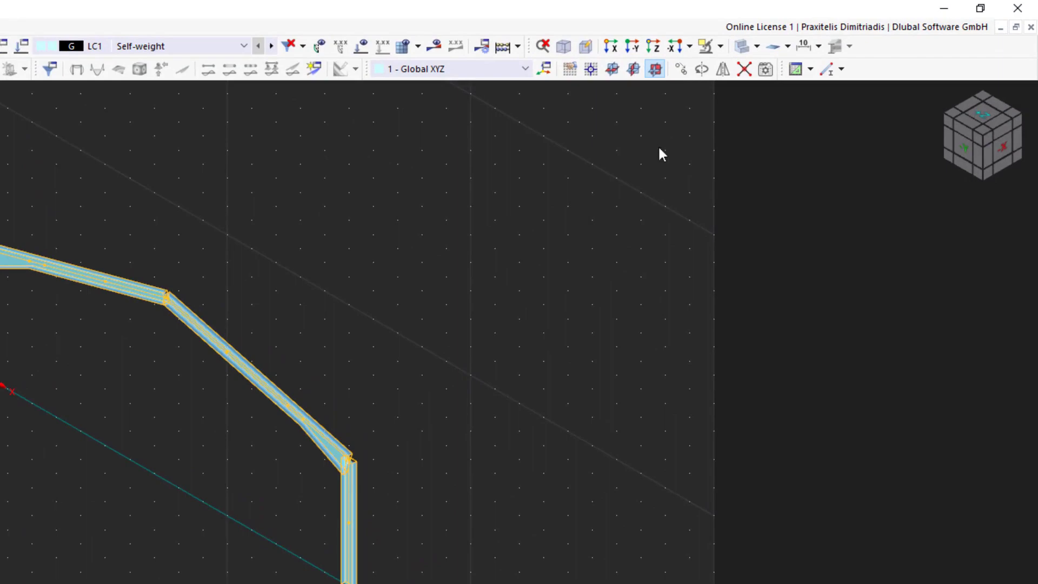
{"action": "left_click", "coordinate": [680, 71]}
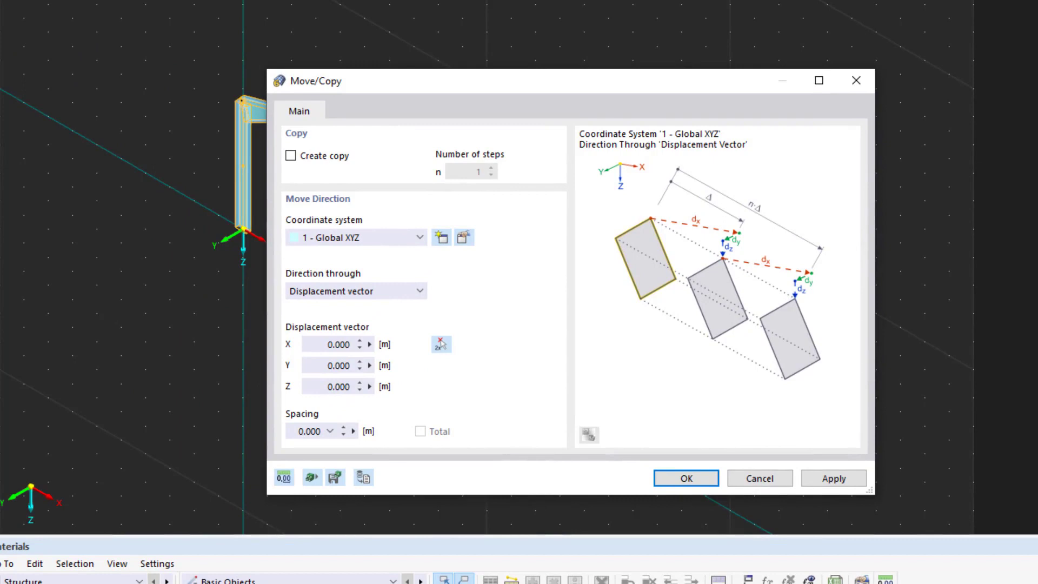
{"action": "left_click", "coordinate": [292, 157]}
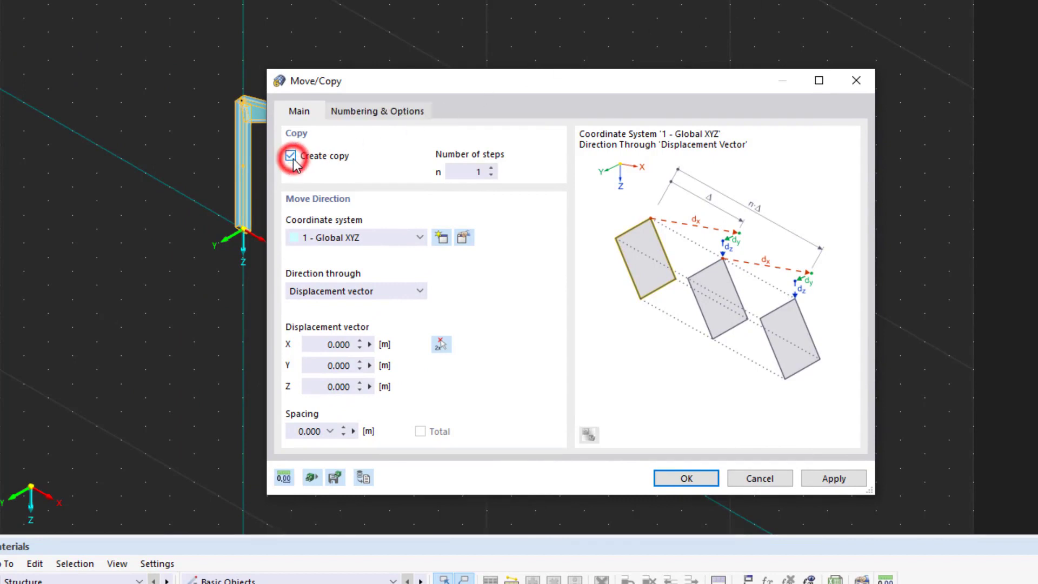
{"action": "left_click", "coordinate": [491, 169]}
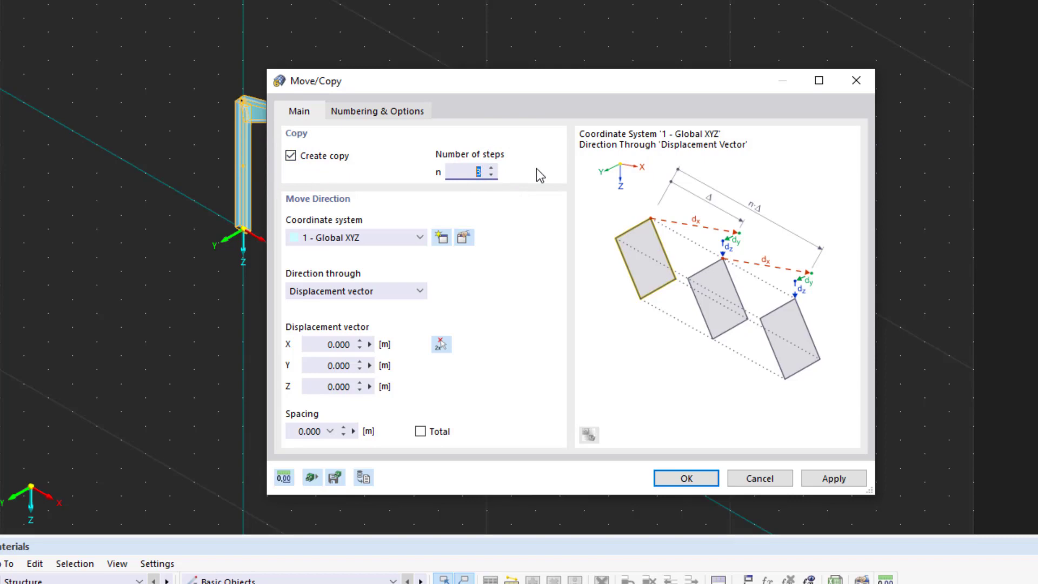
{"action": "left_click", "coordinate": [314, 366]}
{"action": "double_click", "coordinate": [318, 367]}
{"action": "type", "text": "-5"}
Step: Enable linking of the copy steps and have the corresponding nodes linked with members
{"action": "left_click", "coordinate": [355, 114]}
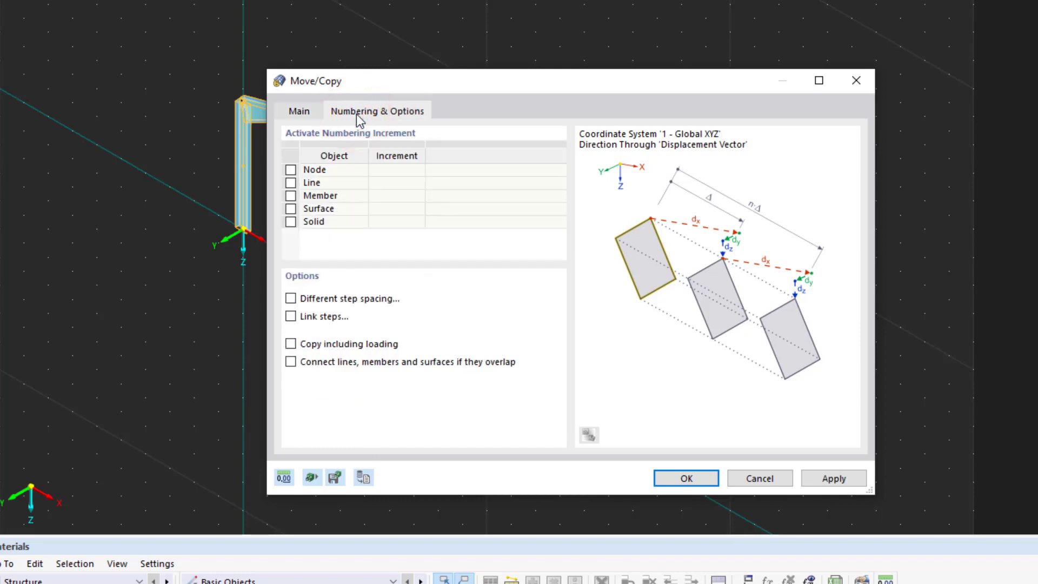
{"action": "left_click", "coordinate": [291, 317]}
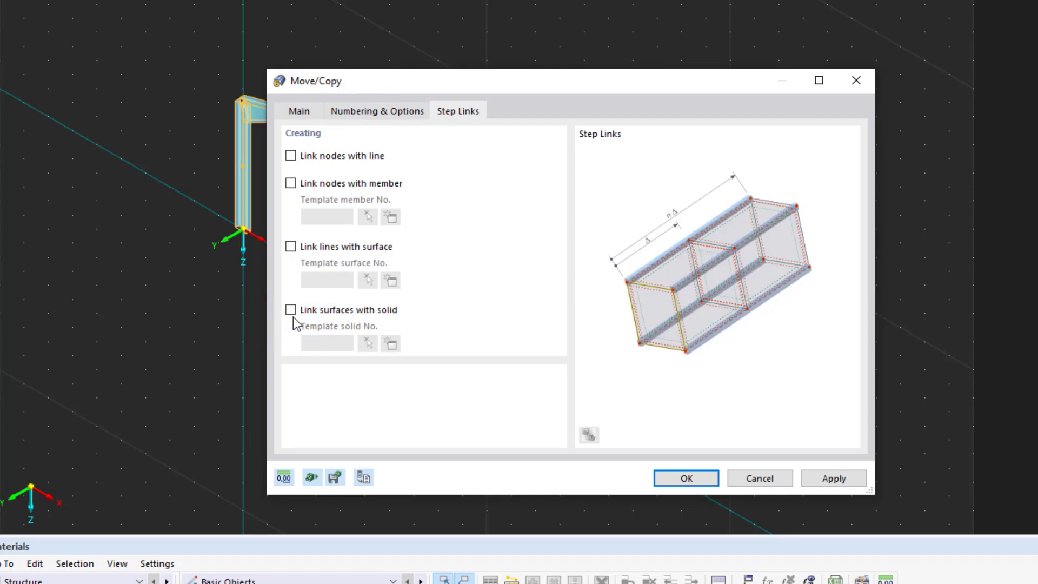
{"action": "left_click", "coordinate": [291, 183]}
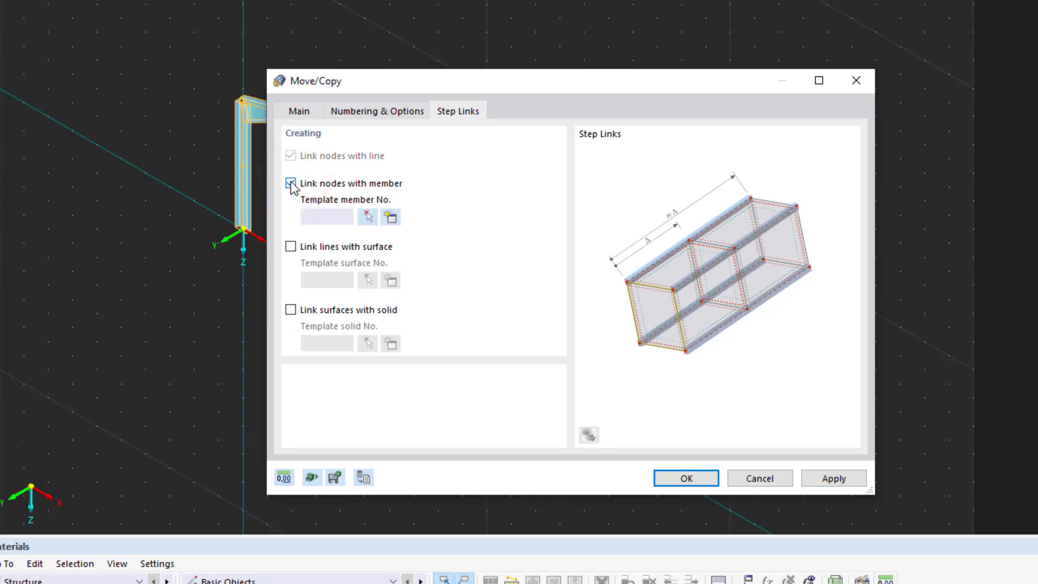
Step: Create a new template member for the step links with the member type Truss
{"action": "left_click", "coordinate": [390, 218]}
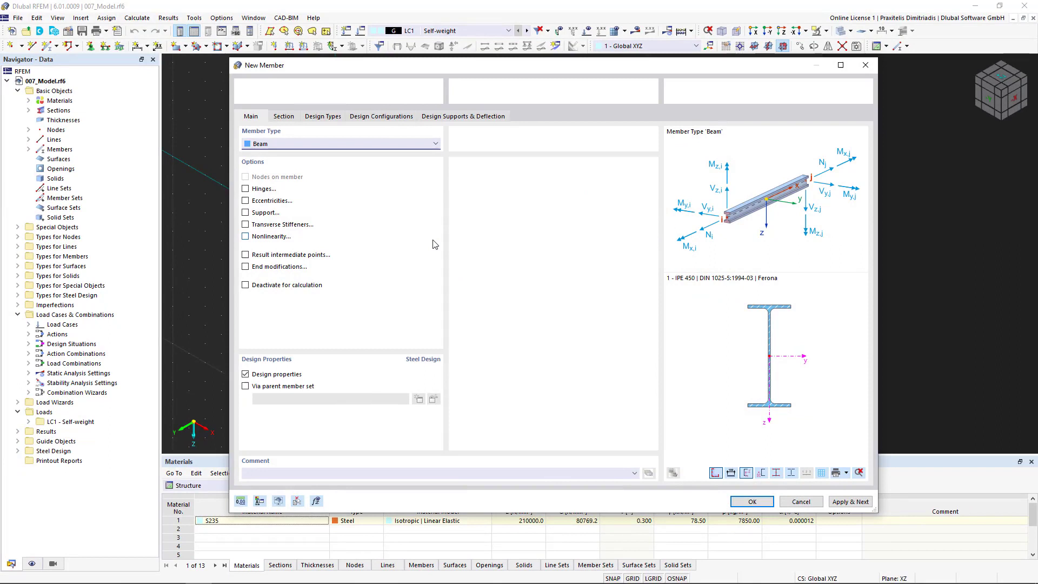
{"action": "left_click", "coordinate": [419, 144]}
{"action": "left_click", "coordinate": [416, 179]}
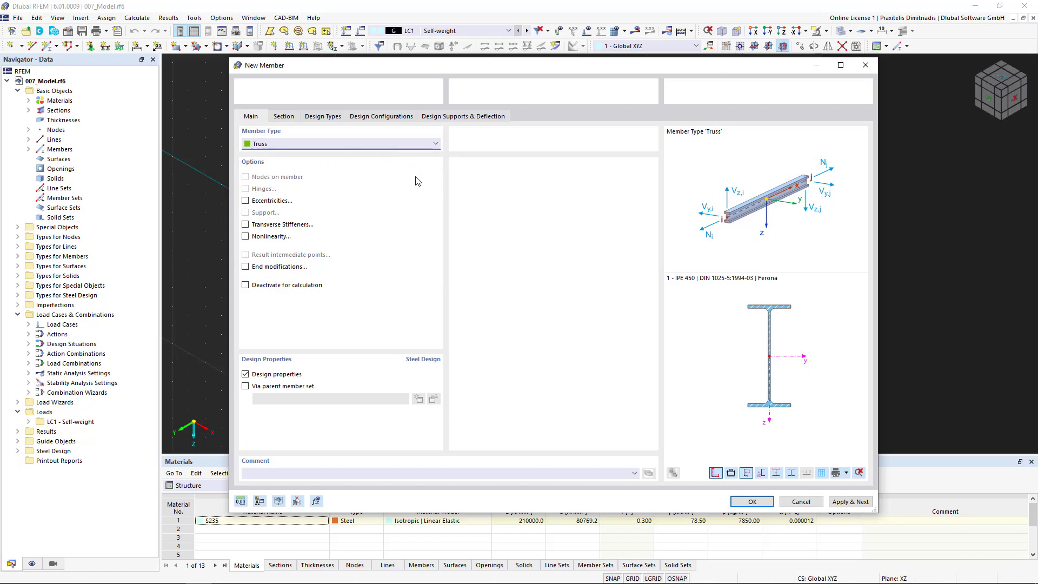
Step: Assign the circular hollow section CHS 139.7x8 (DIN EN 10220, Germany) to the template member and complete the linked frame copy
{"action": "left_click", "coordinate": [292, 118]}
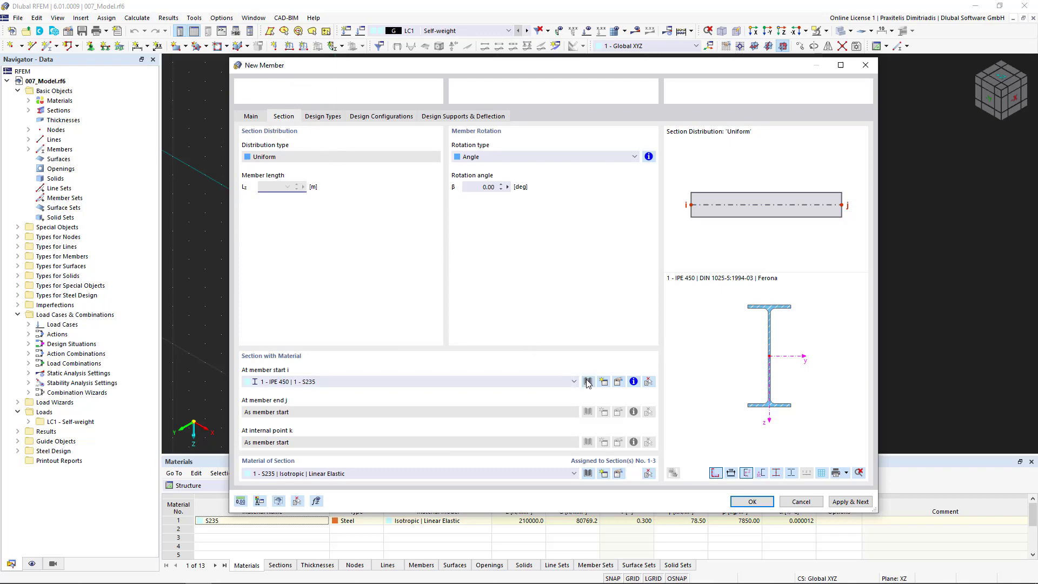
{"action": "left_click", "coordinate": [588, 382]}
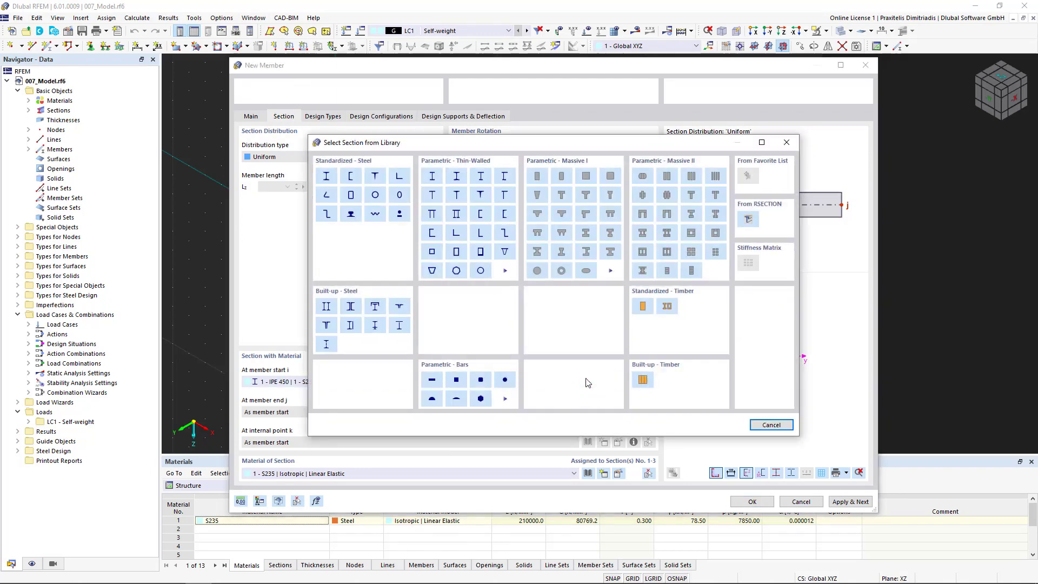
{"action": "left_click", "coordinate": [376, 197]}
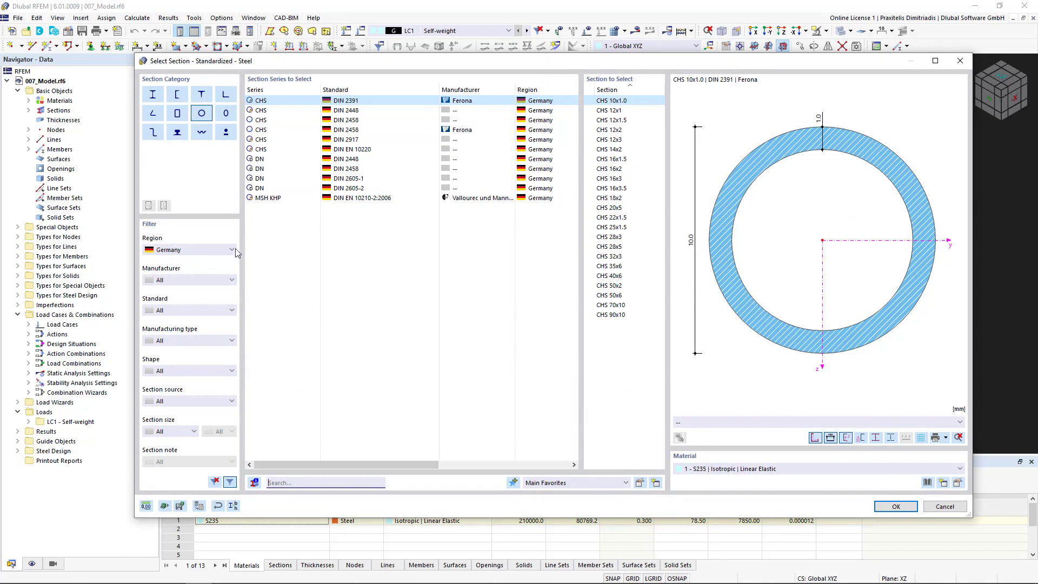
{"action": "left_click", "coordinate": [215, 250]}
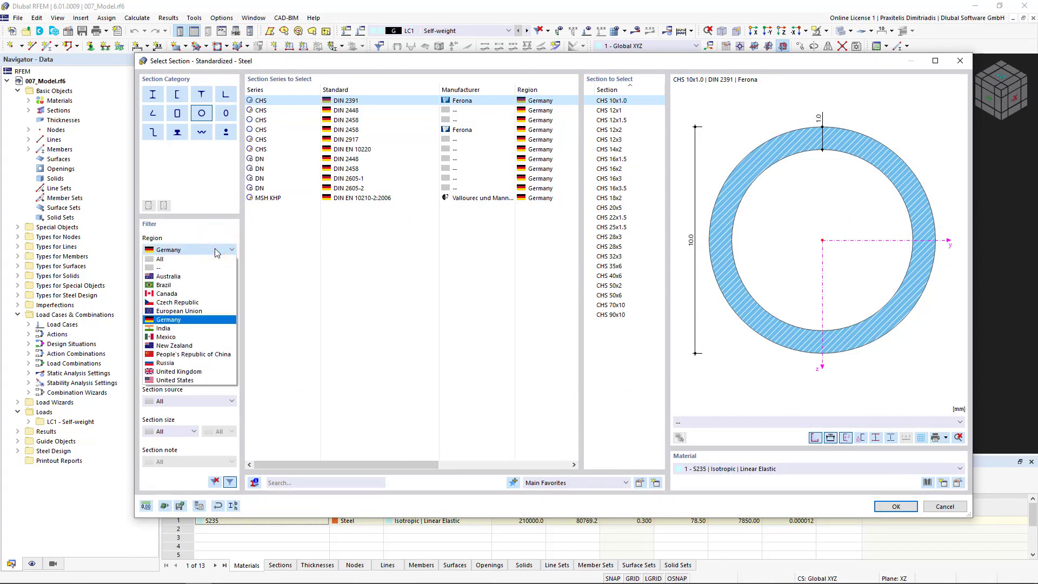
{"action": "left_click", "coordinate": [358, 265]}
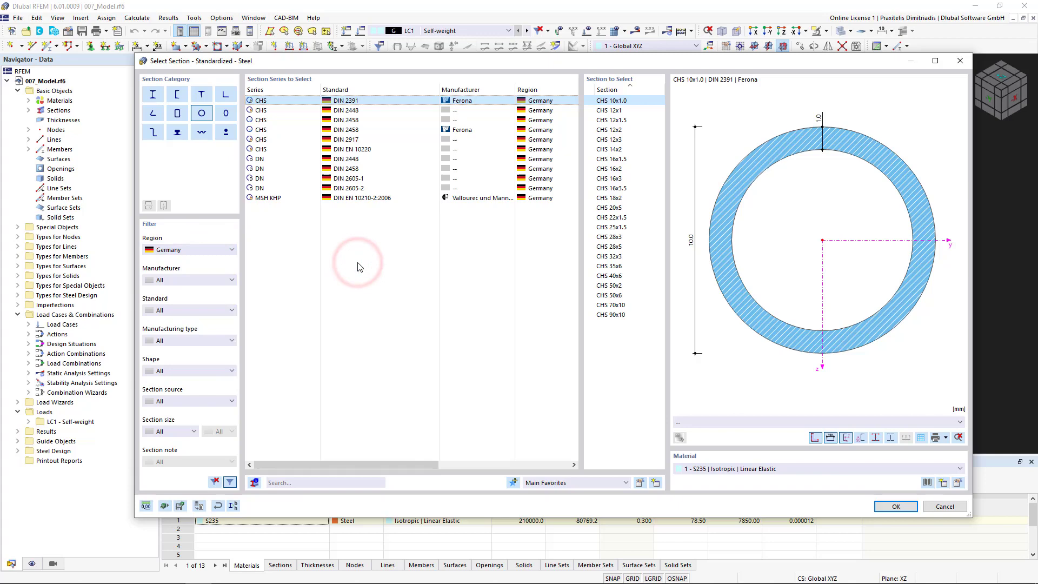
{"action": "left_click", "coordinate": [421, 150]}
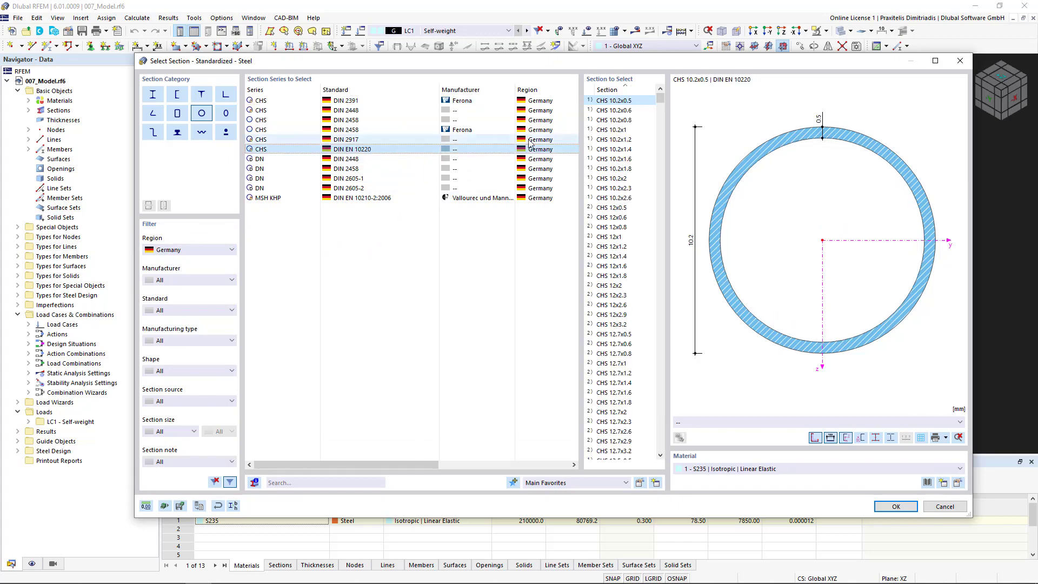
{"action": "left_click_drag", "start_coordinate": [661, 103], "coordinate": [663, 254]}
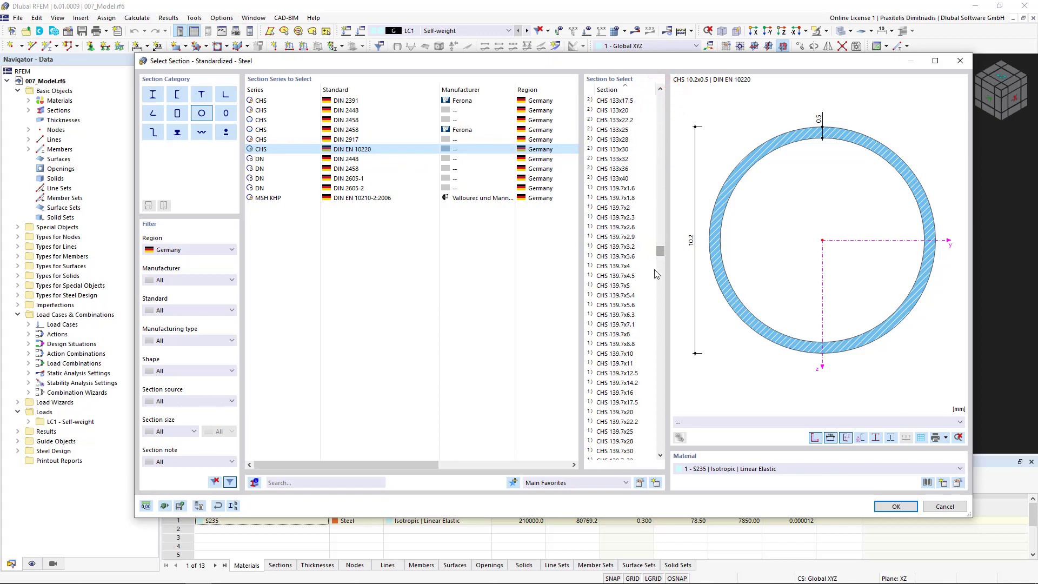
{"action": "left_click", "coordinate": [641, 334]}
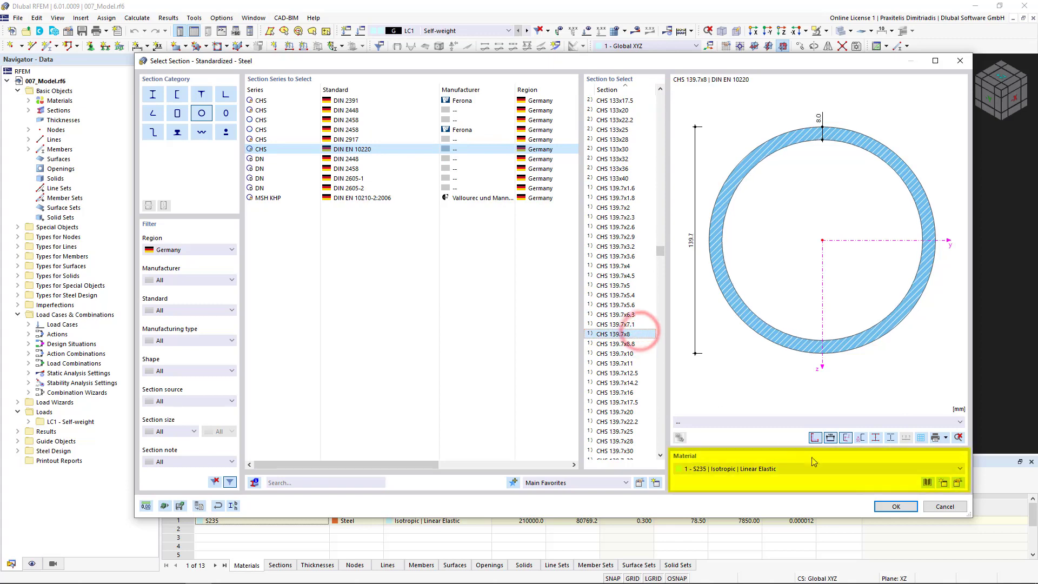
{"action": "left_click", "coordinate": [888, 507]}
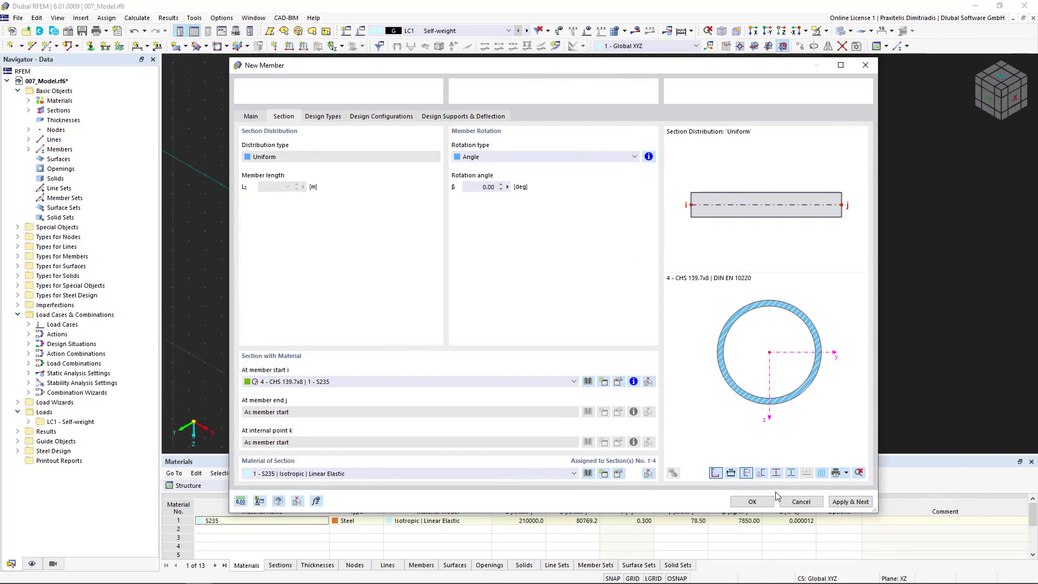
{"action": "left_click", "coordinate": [752, 501]}
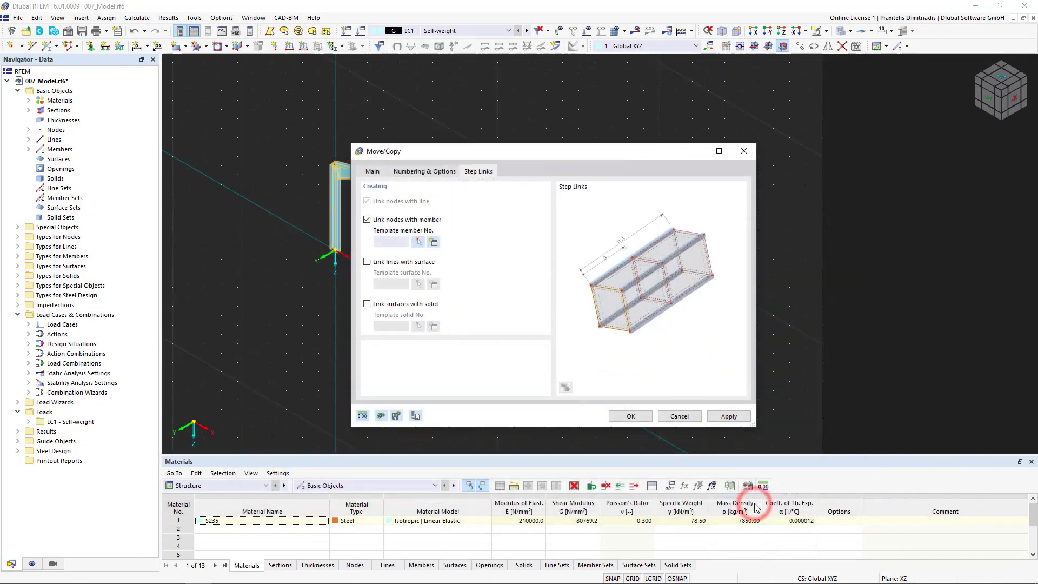
{"action": "left_click", "coordinate": [629, 418]}
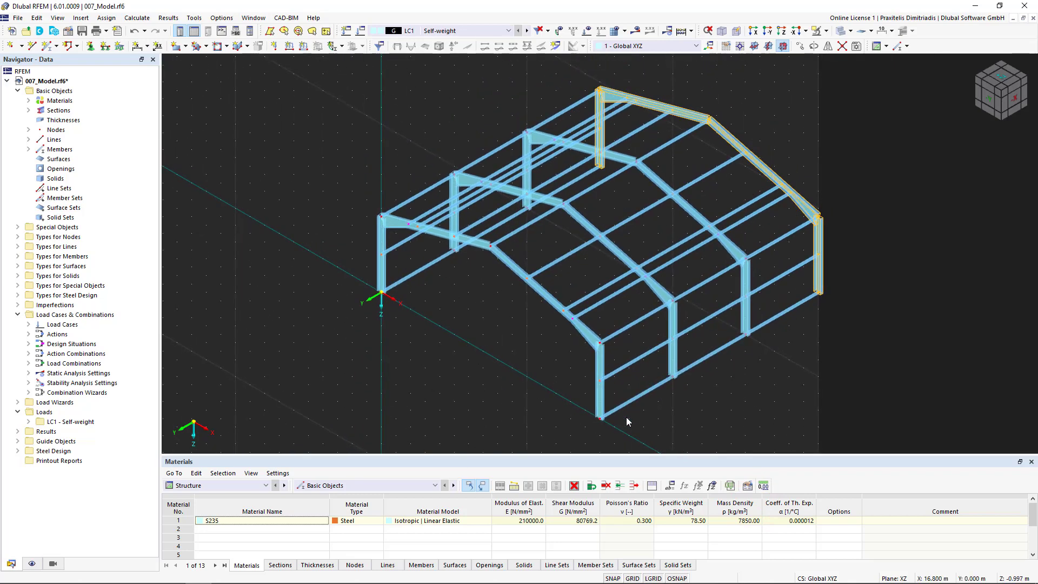
Step: Delete the two longitudinal rows of truss members at the haunch ends on both roof sides
{"action": "left_click", "coordinate": [991, 84]}
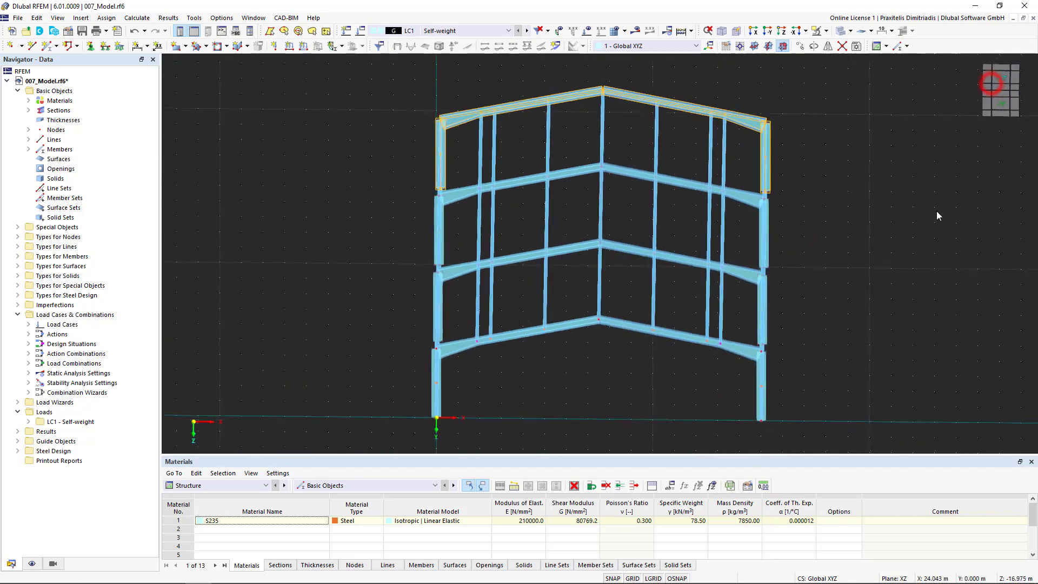
{"action": "left_click", "coordinate": [915, 249]}
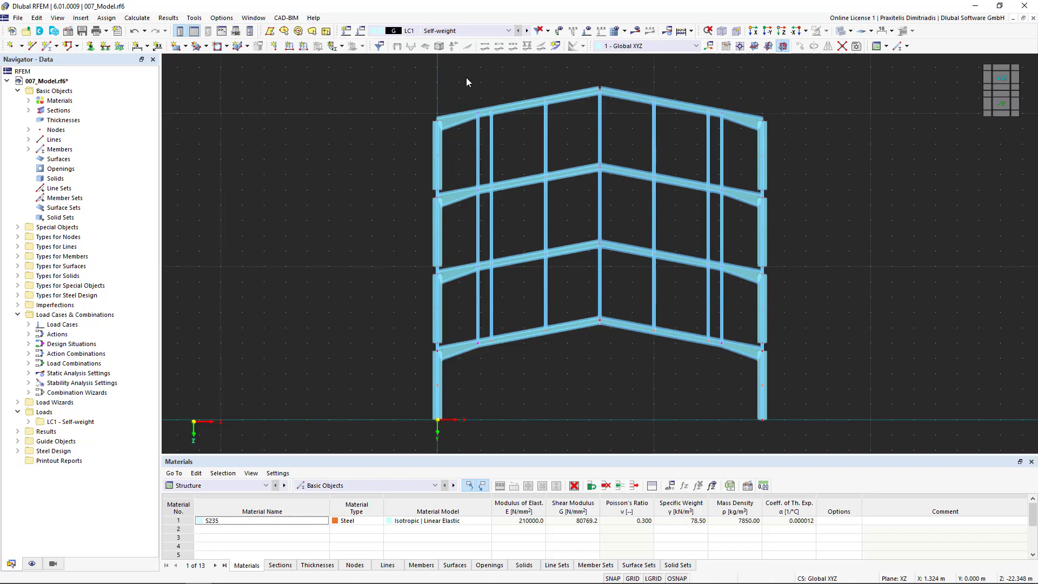
{"action": "left_click_drag", "start_coordinate": [466, 77], "coordinate": [484, 387]}
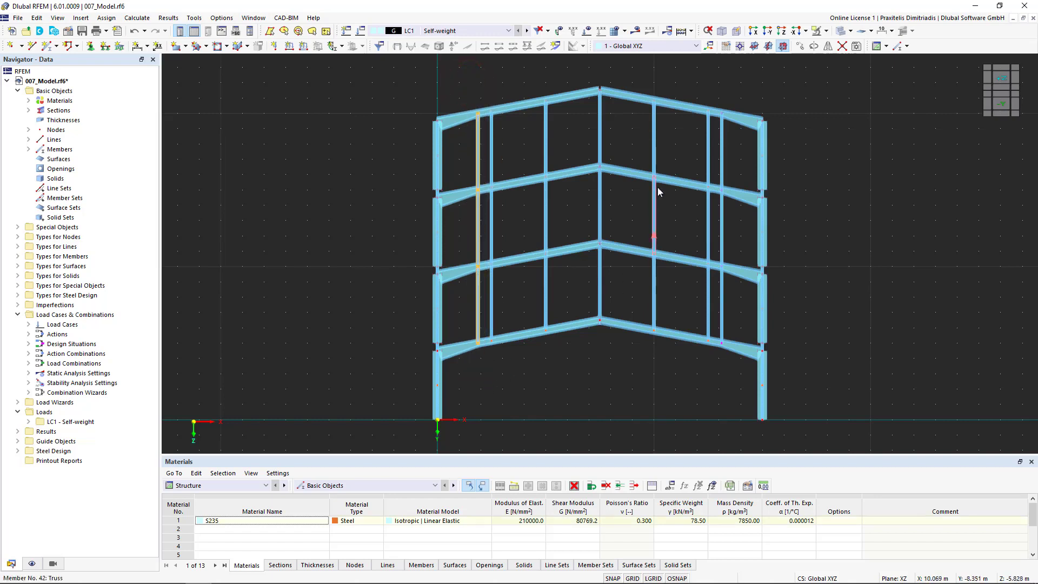
{"action": "left_click_drag", "start_coordinate": [718, 82], "coordinate": [738, 386], "text": "ctrl"}
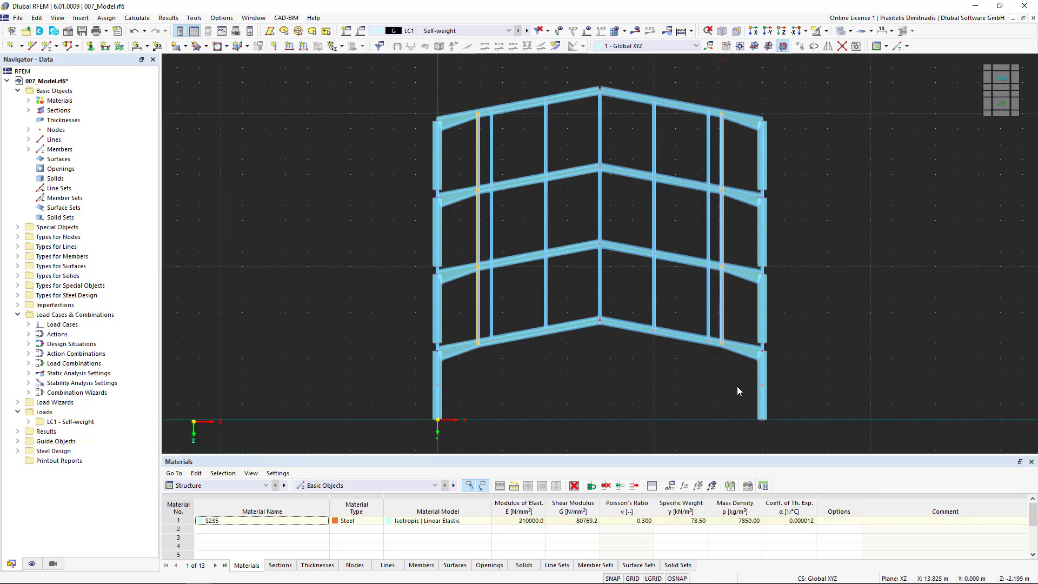
{"action": "key", "text": "Escape"}
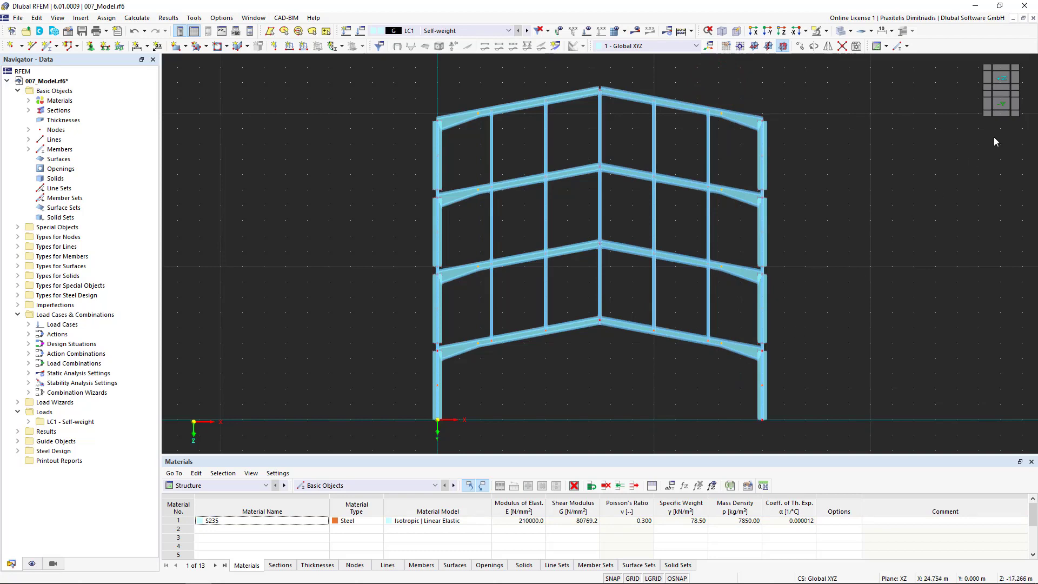
Step: Start a copy of the two front-frame rafter nodes nearest the ridge on either side, with the number of steps set to 1
{"action": "left_click", "coordinate": [1017, 99]}
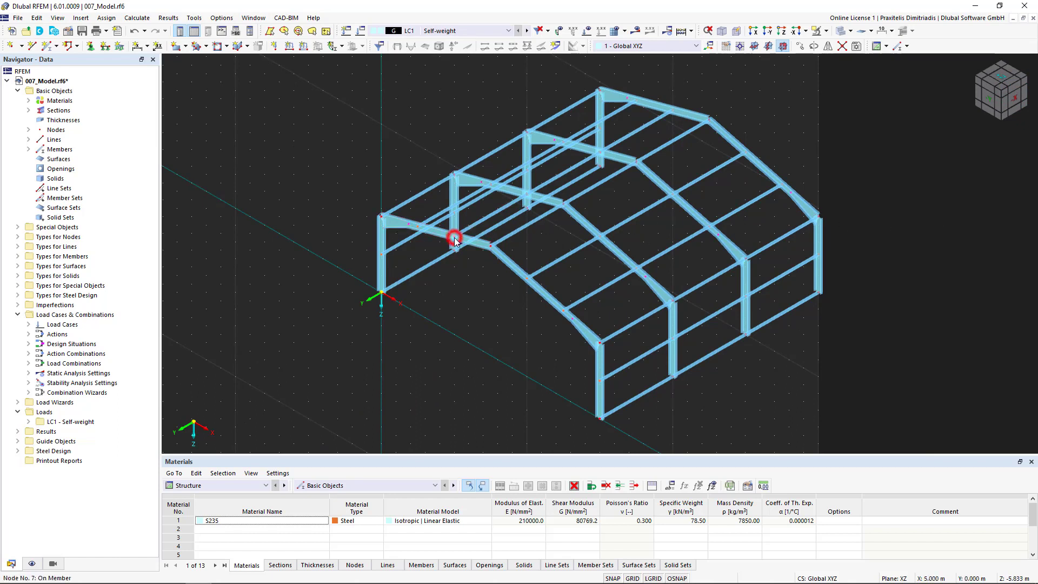
{"action": "key", "text": "ctrl"}
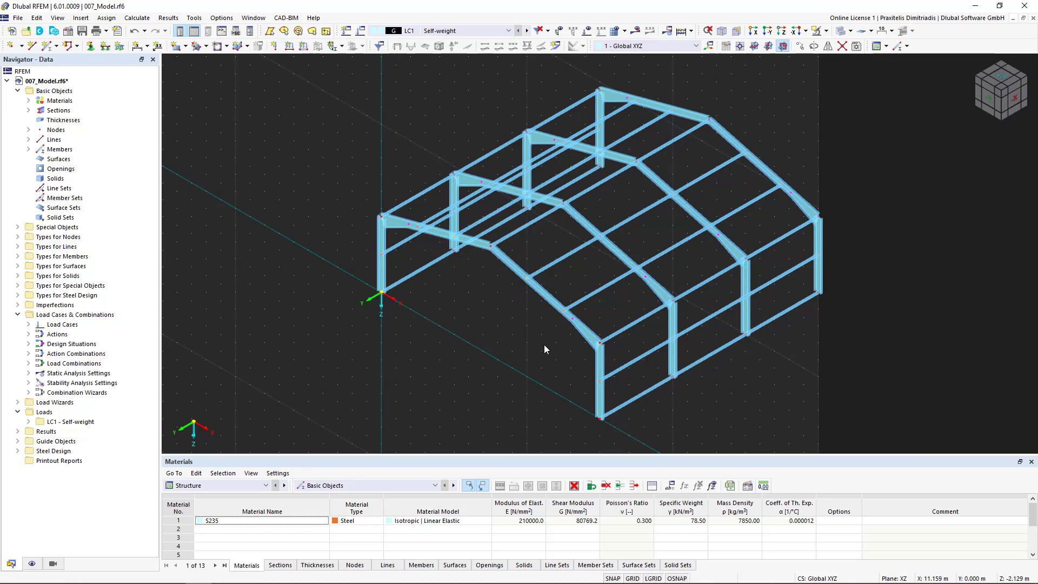
{"action": "right_click", "coordinate": [528, 280]}
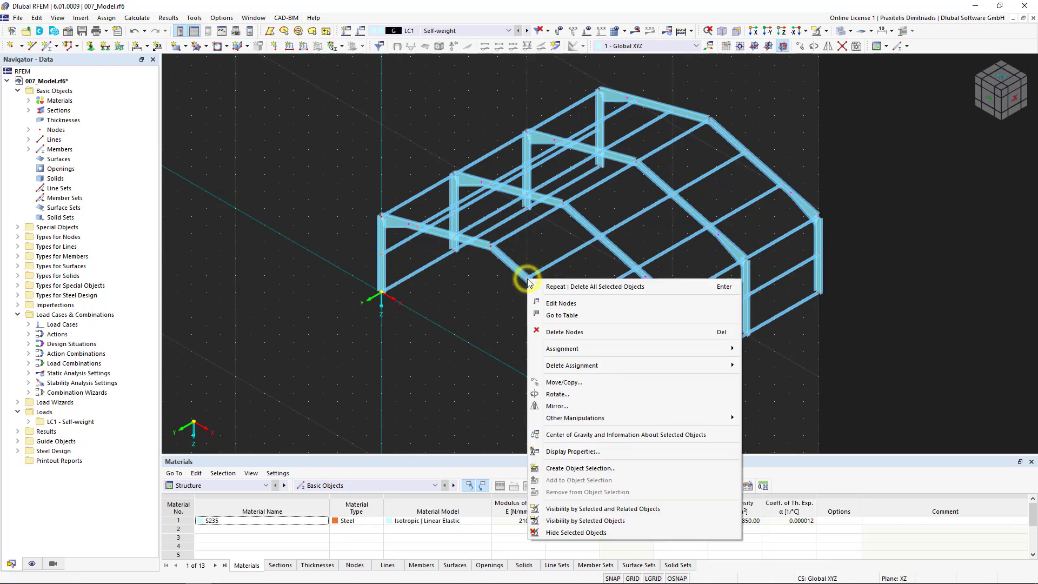
{"action": "left_click", "coordinate": [564, 382]}
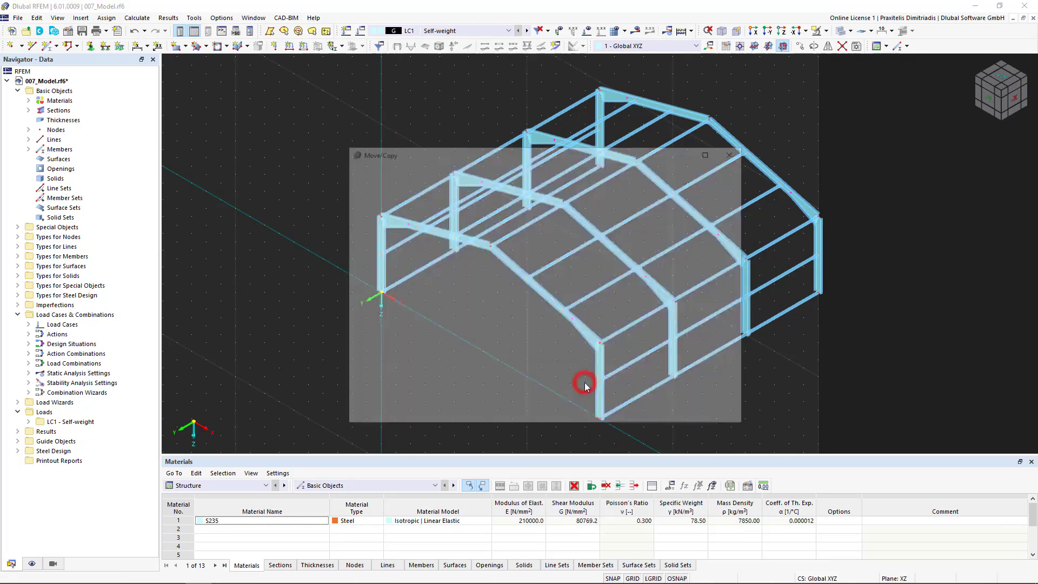
{"action": "left_click", "coordinate": [493, 214]}
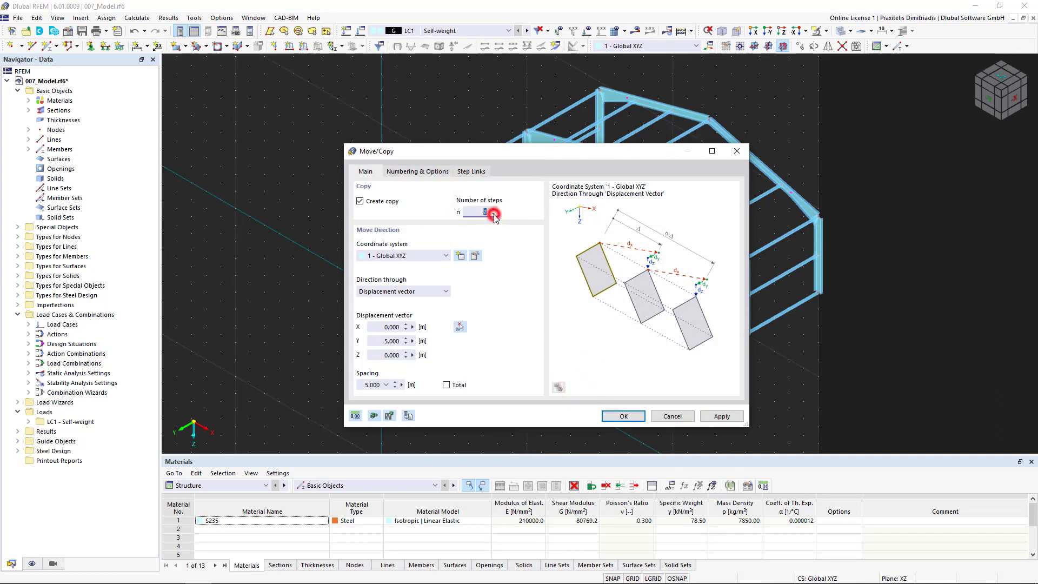
{"action": "left_click", "coordinate": [494, 215]}
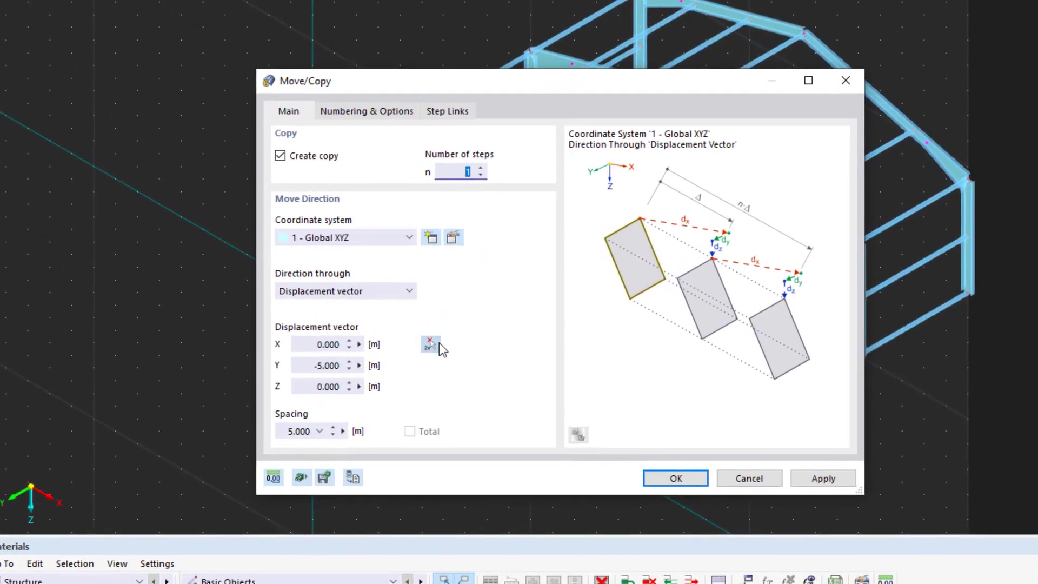
Step: Pick the displacement vector from the front rafter node to the column base, set its X component to 0, and create the two vertical posts
{"action": "left_click", "coordinate": [431, 344]}
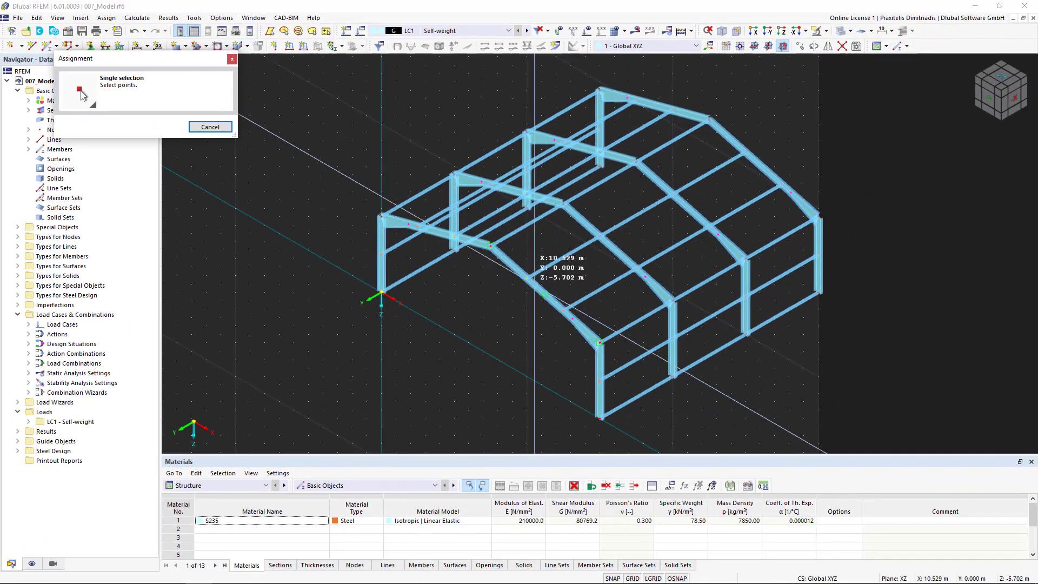
{"action": "left_click", "coordinate": [527, 282]}
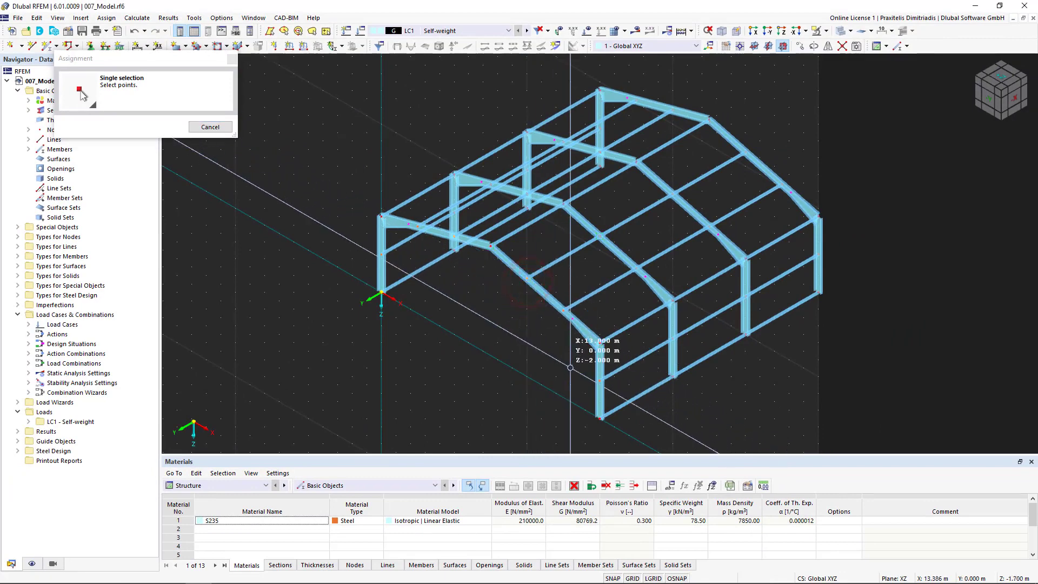
{"action": "left_click", "coordinate": [600, 418]}
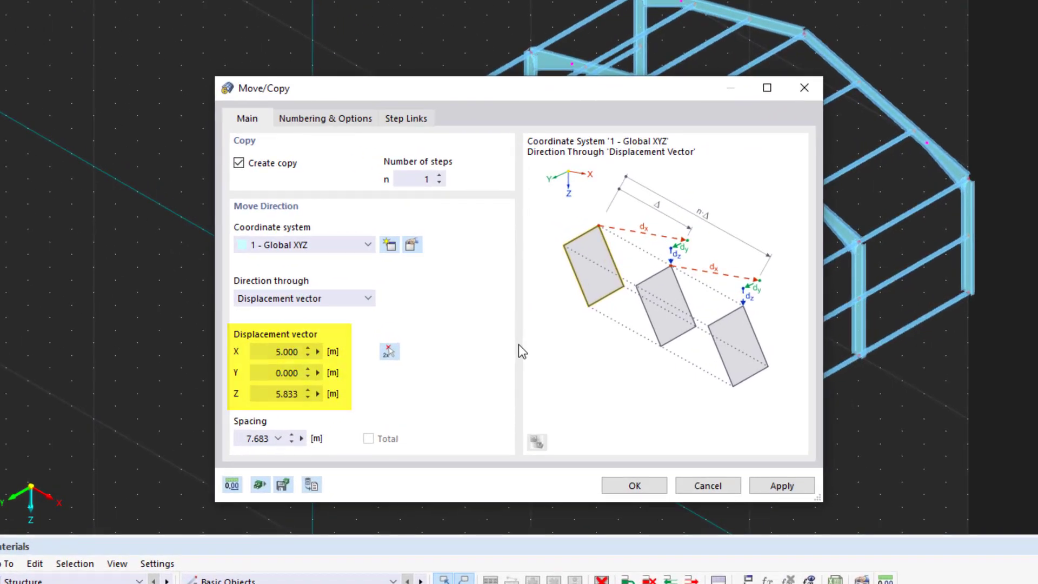
{"action": "left_click", "coordinate": [260, 352]}
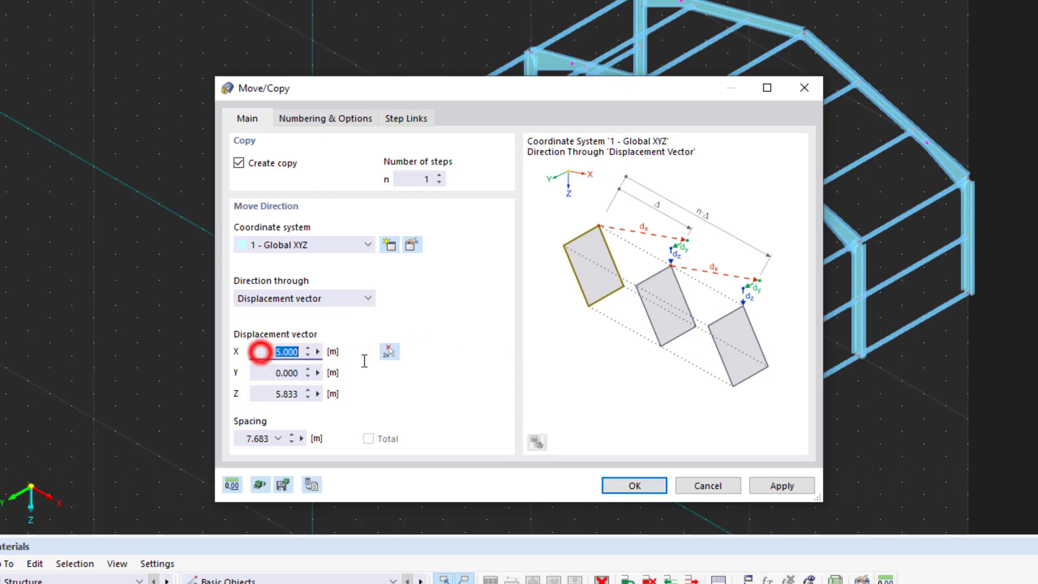
{"action": "type", "text": "0"}
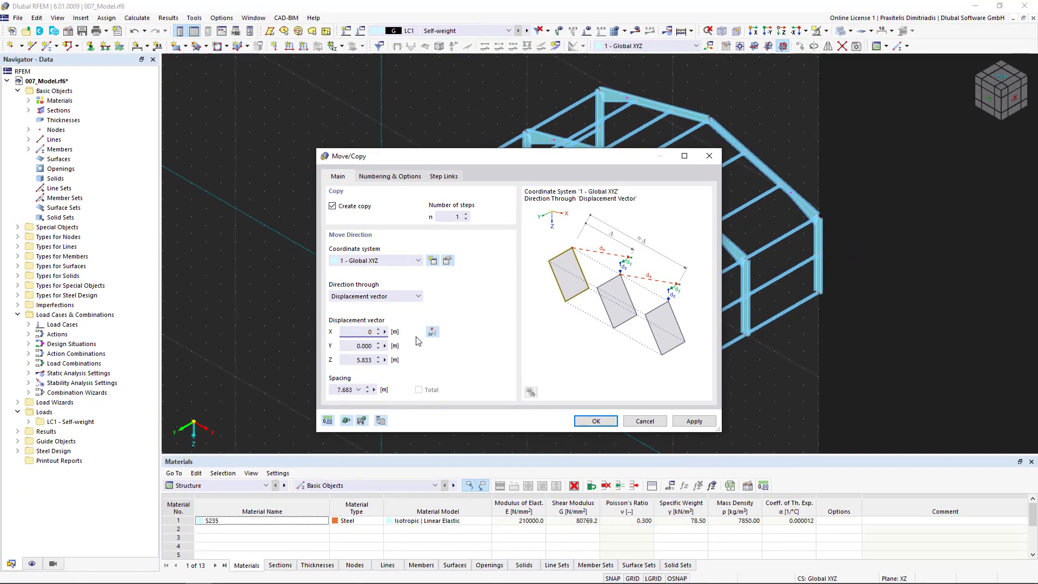
{"action": "left_click", "coordinate": [596, 421]}
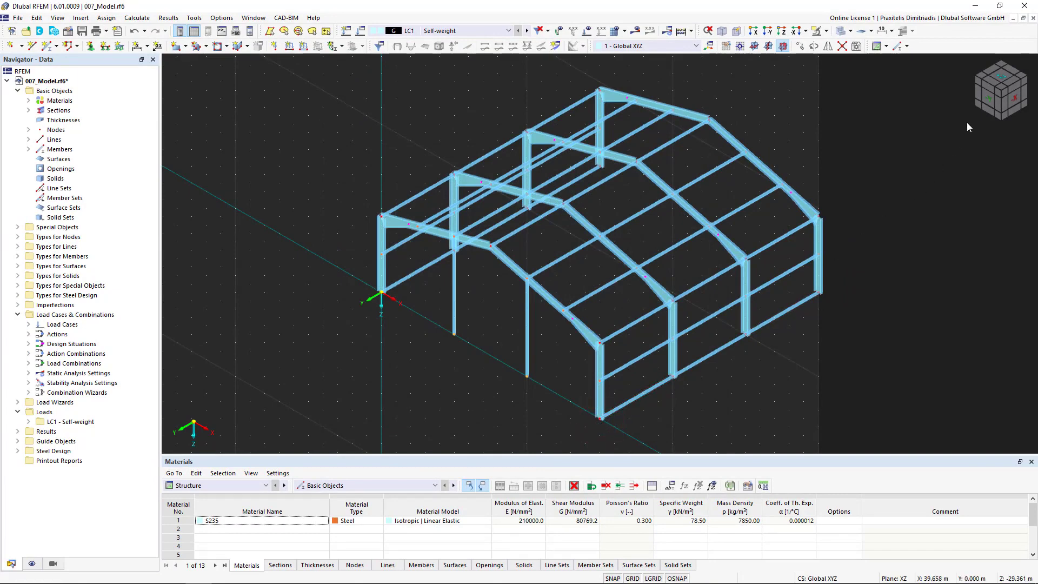
{"action": "left_click", "coordinate": [988, 101]}
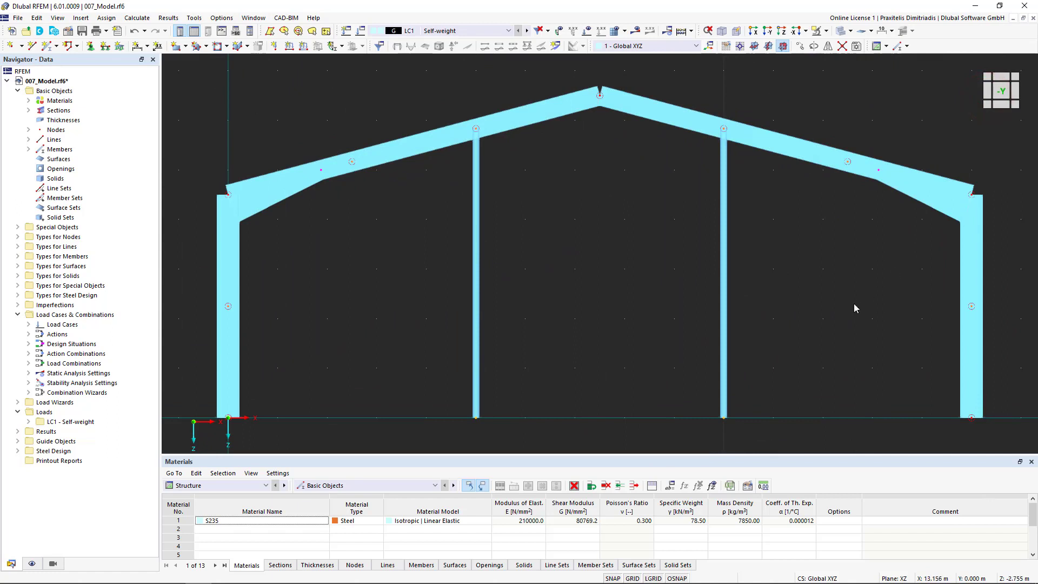
{"action": "left_click", "coordinate": [848, 311]}
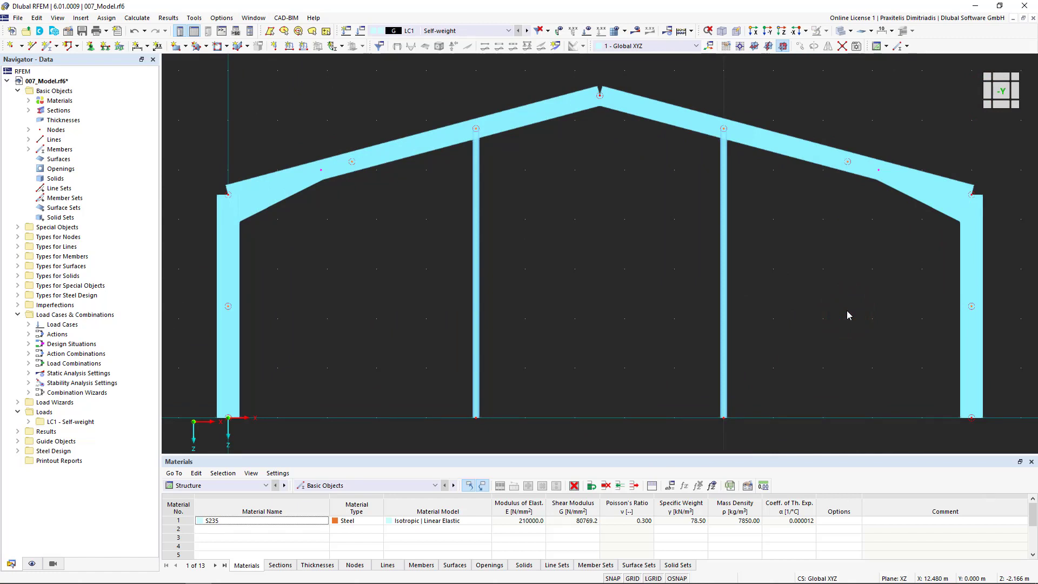
Step: Select the two new vertical posts in the front gable and change their member type to Beam
{"action": "left_click", "coordinate": [1016, 77]}
{"action": "left_click", "coordinate": [1017, 79]}
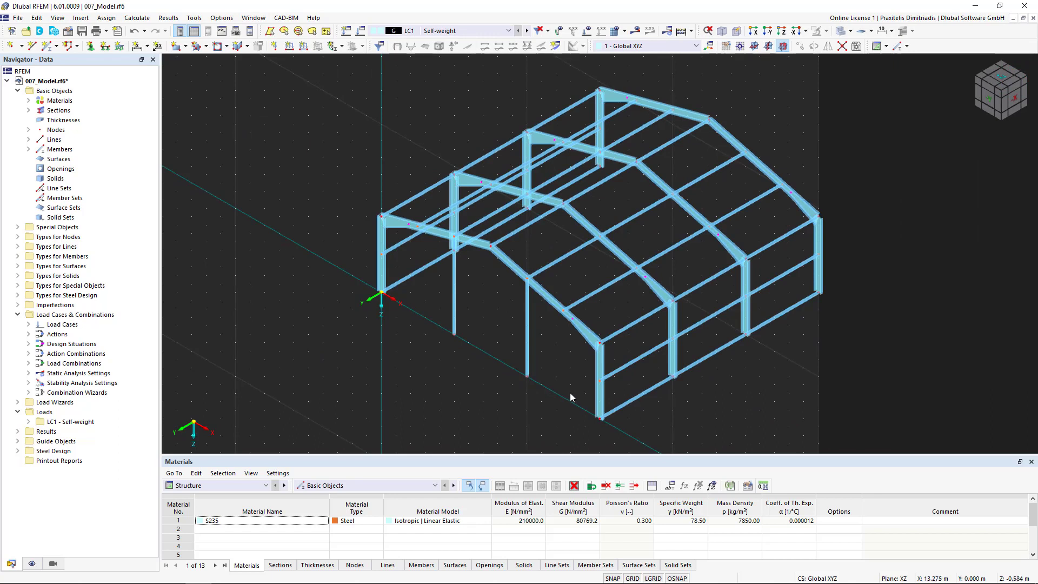
{"action": "left_click_drag", "start_coordinate": [557, 388], "coordinate": [410, 325]}
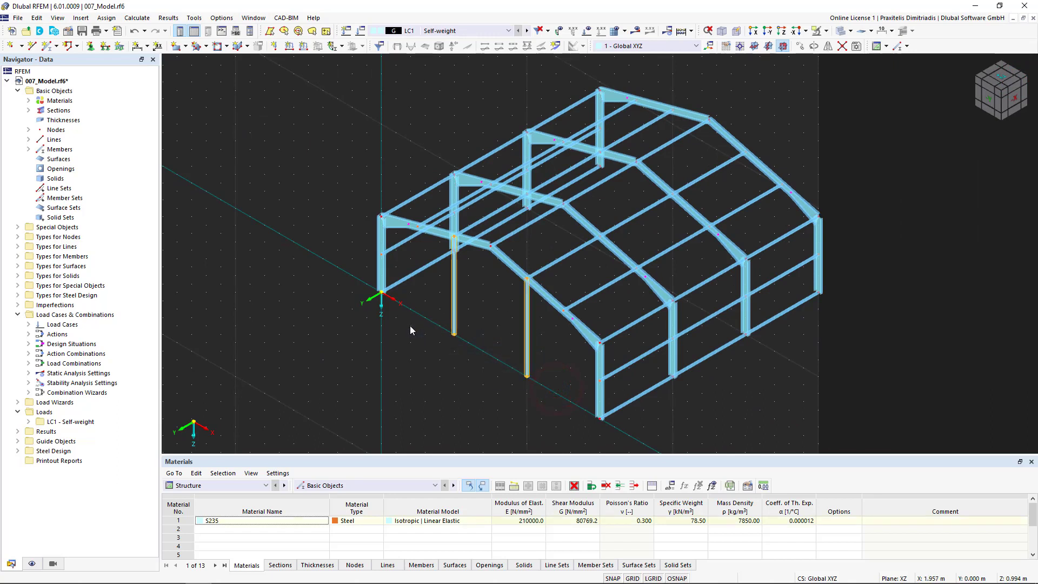
{"action": "double_click", "coordinate": [453, 300]}
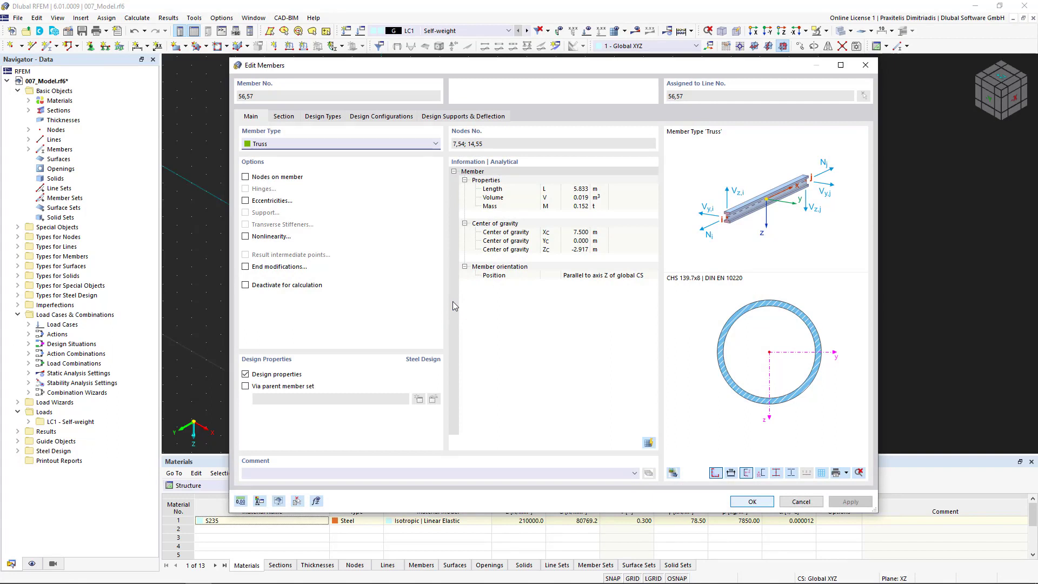
{"action": "left_click", "coordinate": [399, 145]}
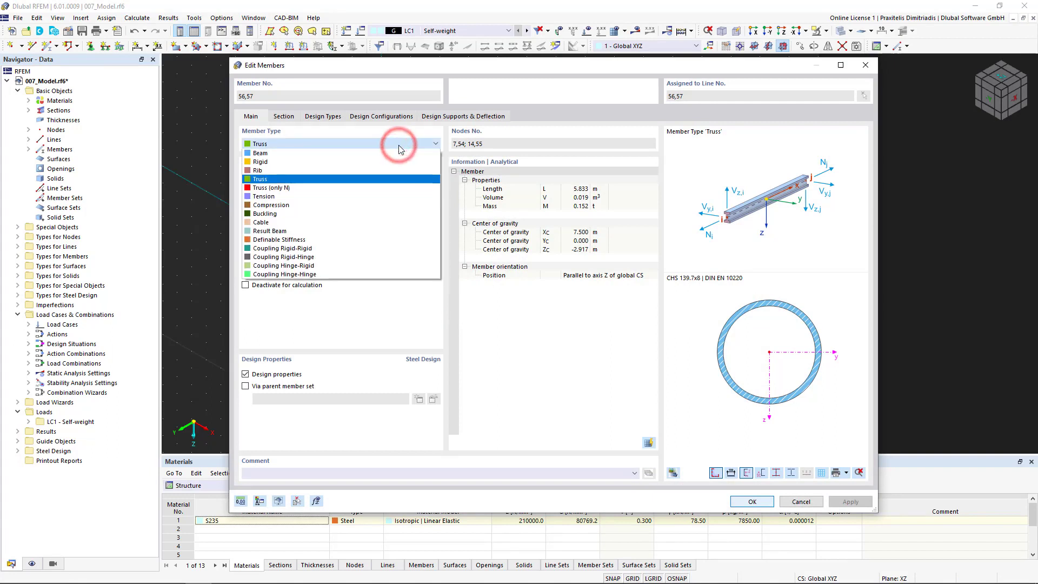
{"action": "left_click", "coordinate": [398, 153]}
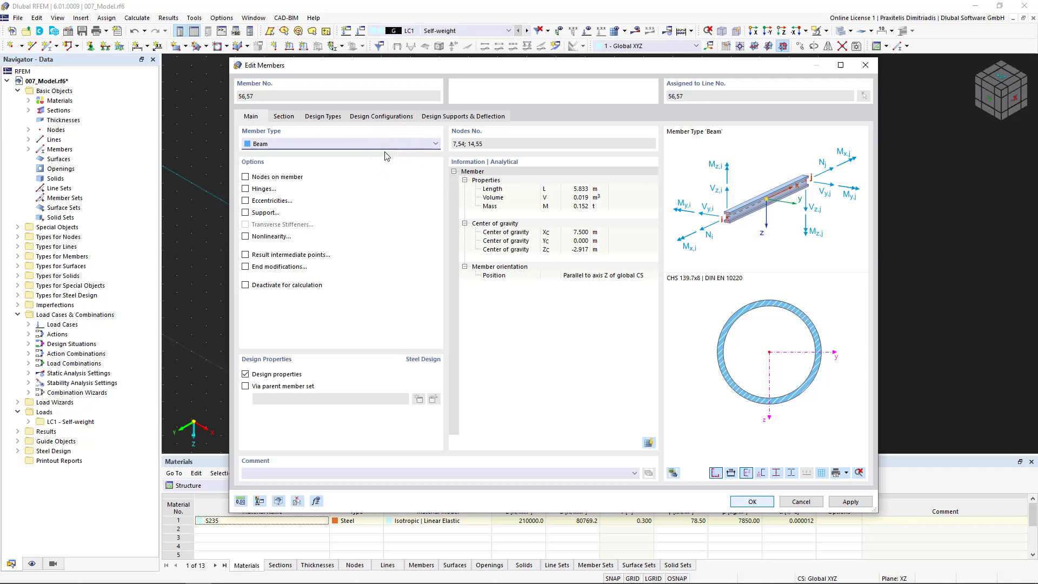
Step: Assign the standardized steel section HEA 200 (DIN 1025-3:1994-03, Ferona, Germany) to the two gable posts
{"action": "left_click", "coordinate": [293, 117]}
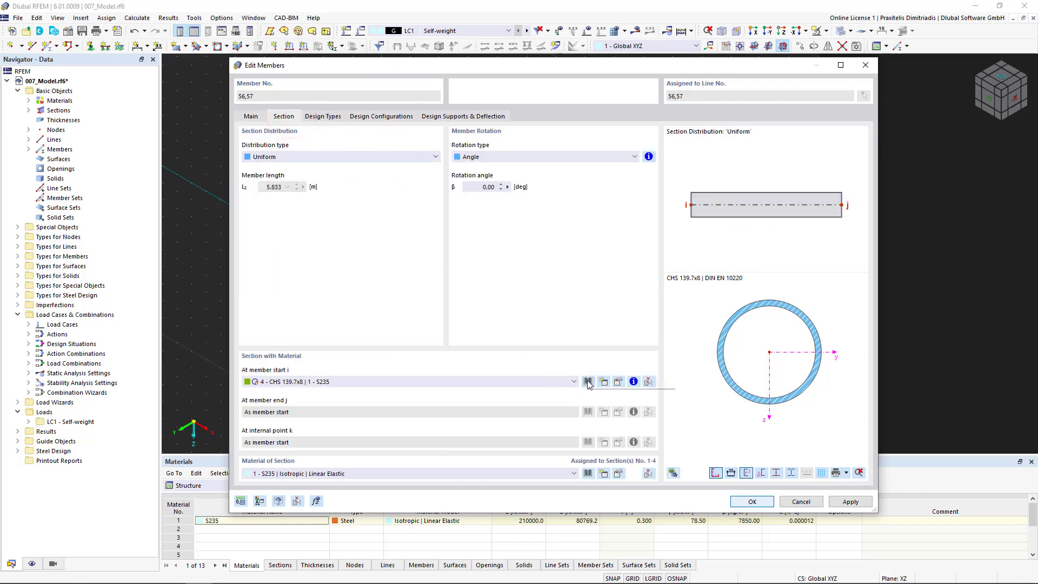
{"action": "left_click", "coordinate": [589, 382]}
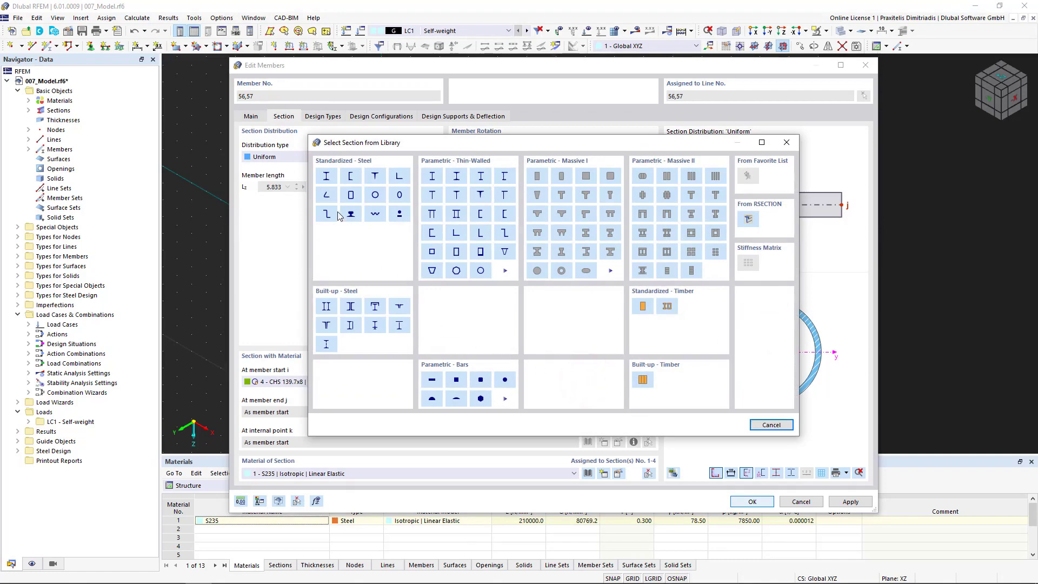
{"action": "left_click", "coordinate": [327, 177]}
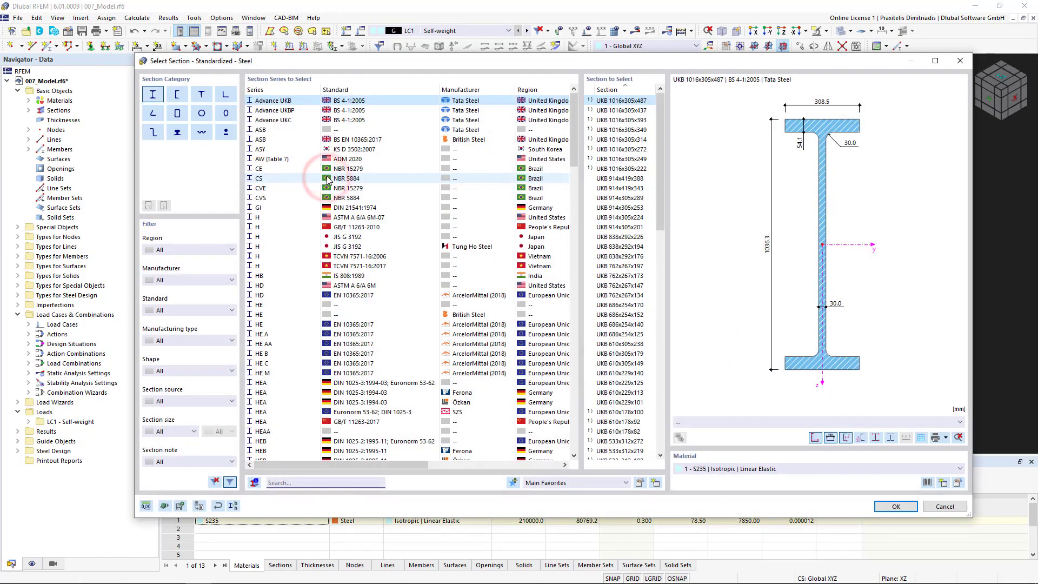
{"action": "type", "text": "H"}
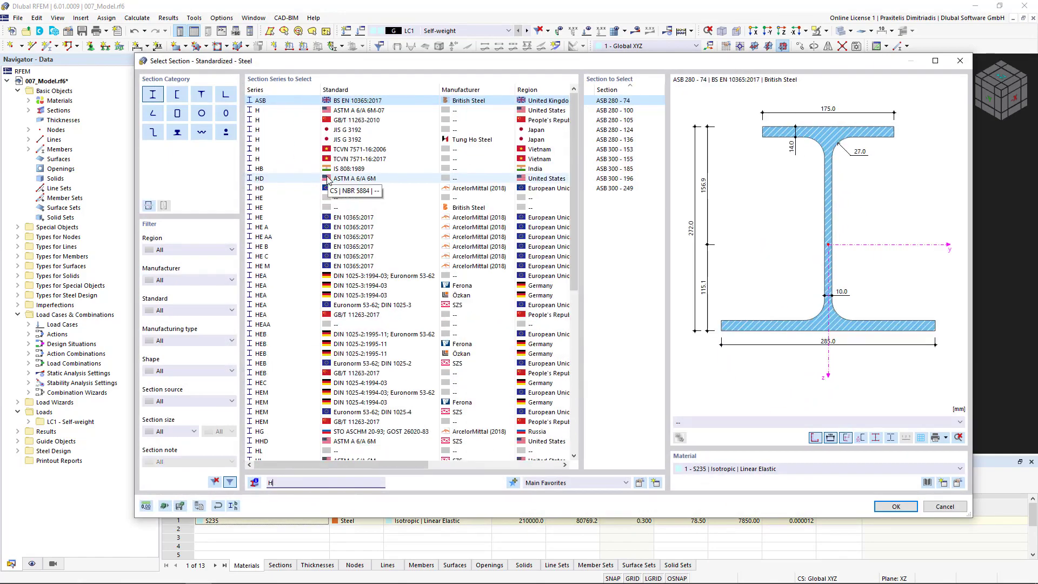
{"action": "type", "text": "EA"}
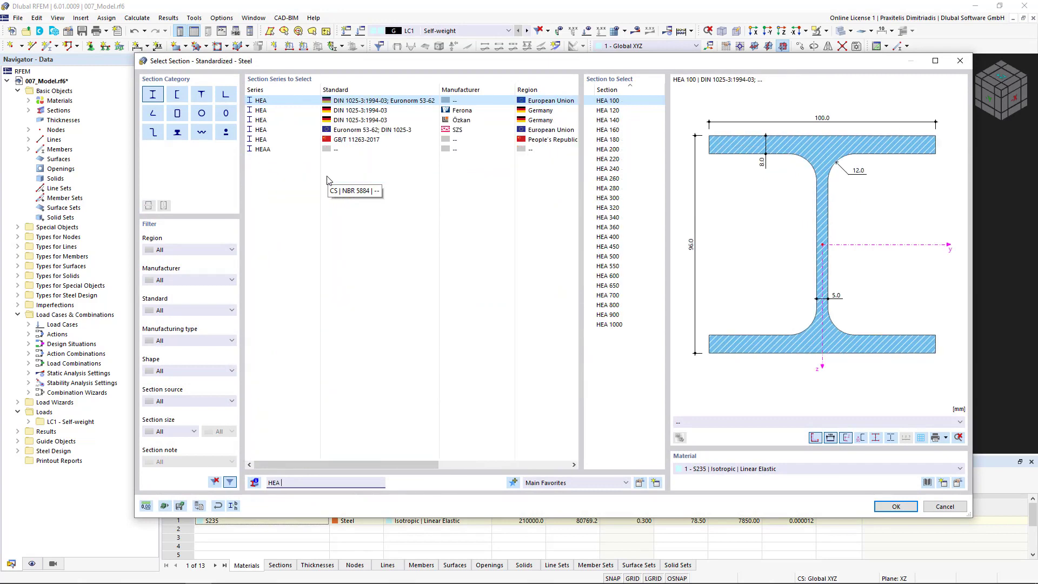
{"action": "type", "text": " 200"}
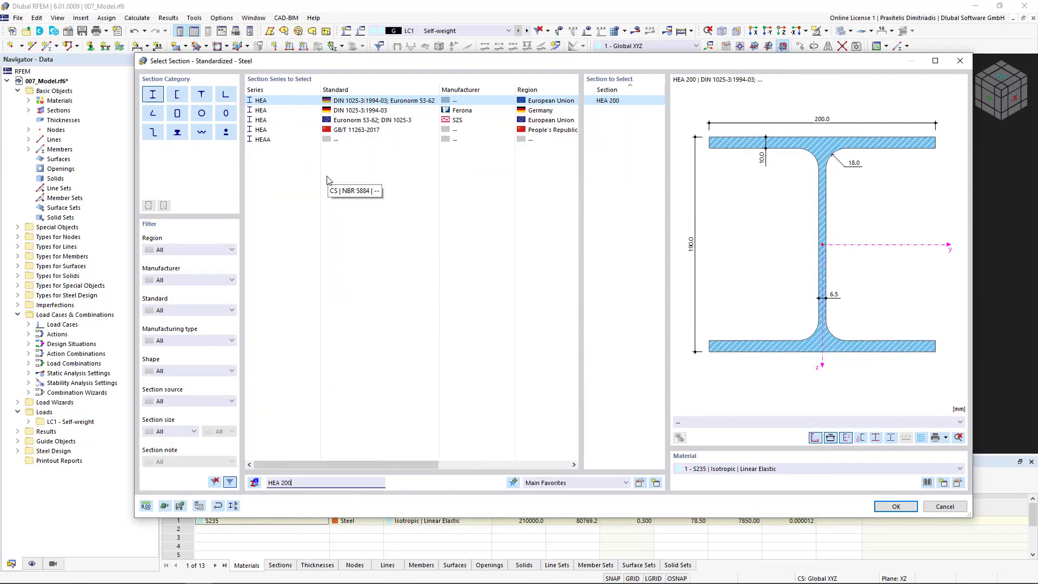
{"action": "left_click", "coordinate": [467, 111]}
{"action": "left_click", "coordinate": [609, 101]}
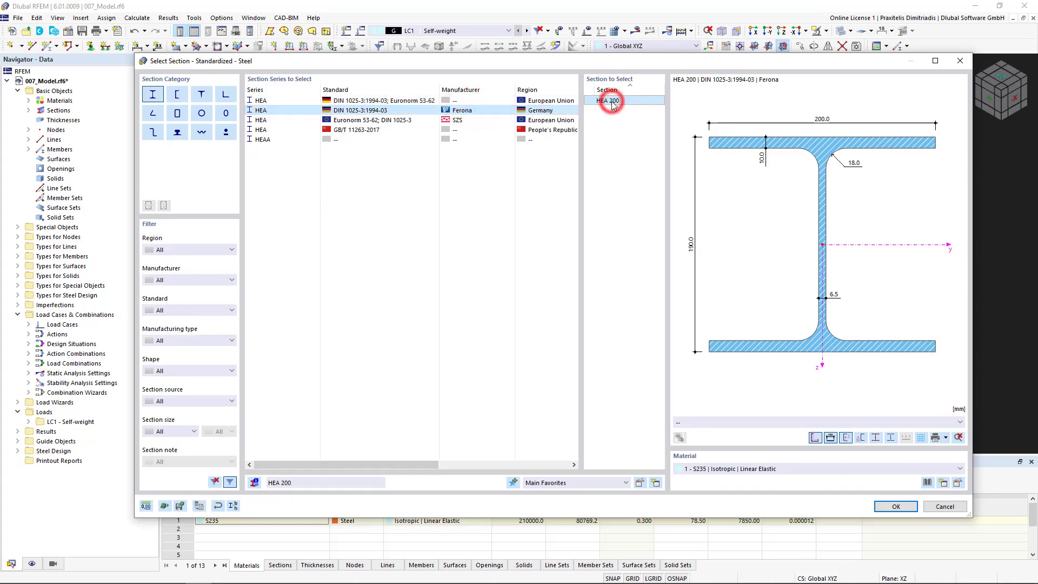
{"action": "left_click", "coordinate": [894, 506]}
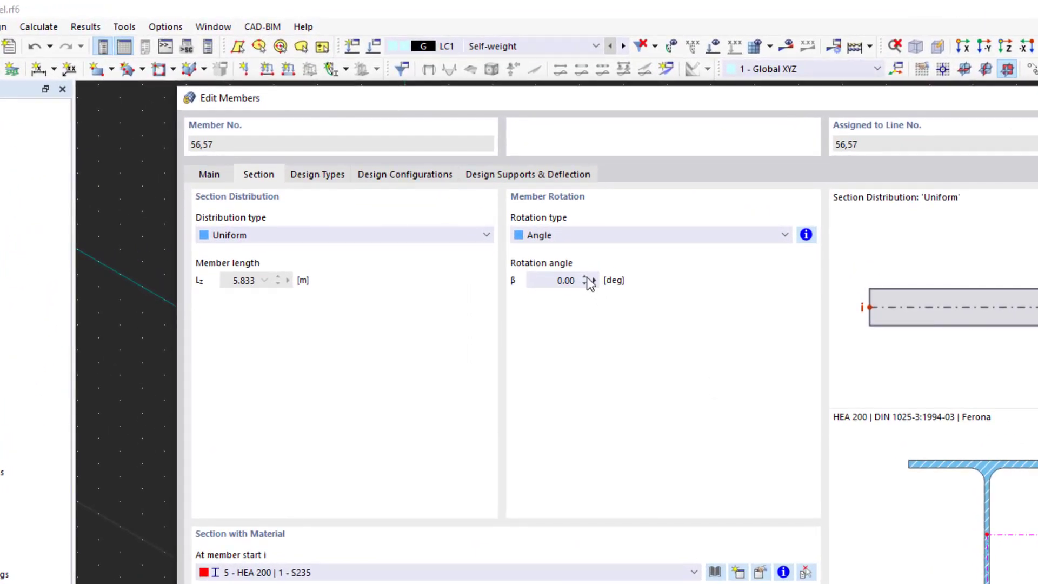
Step: Set the rotation angle of the two gable posts to 90° and apply the member changes, checking their orientation at the rafter
{"action": "left_click", "coordinate": [585, 278]}
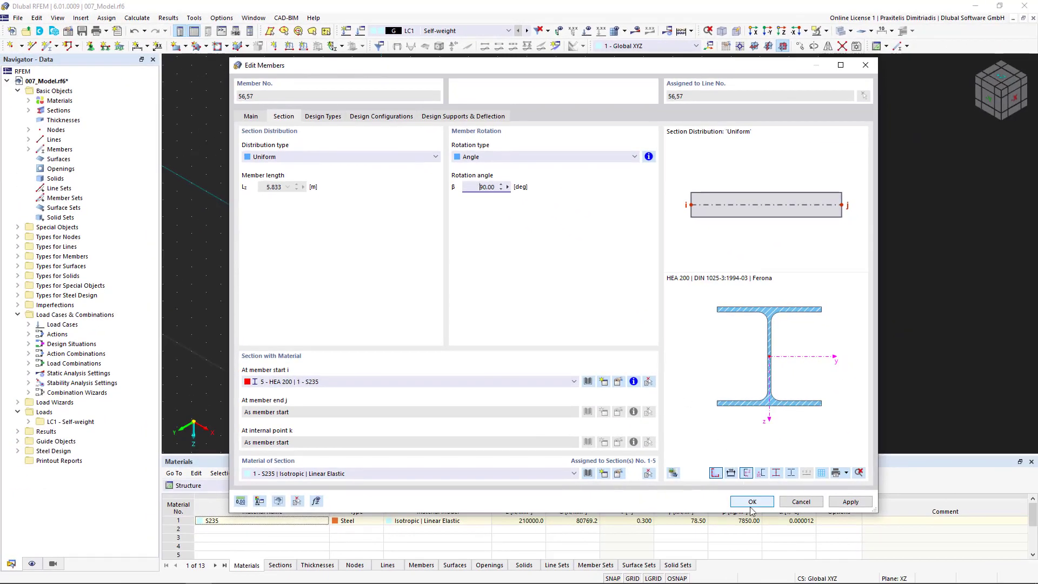
{"action": "left_click", "coordinate": [752, 502]}
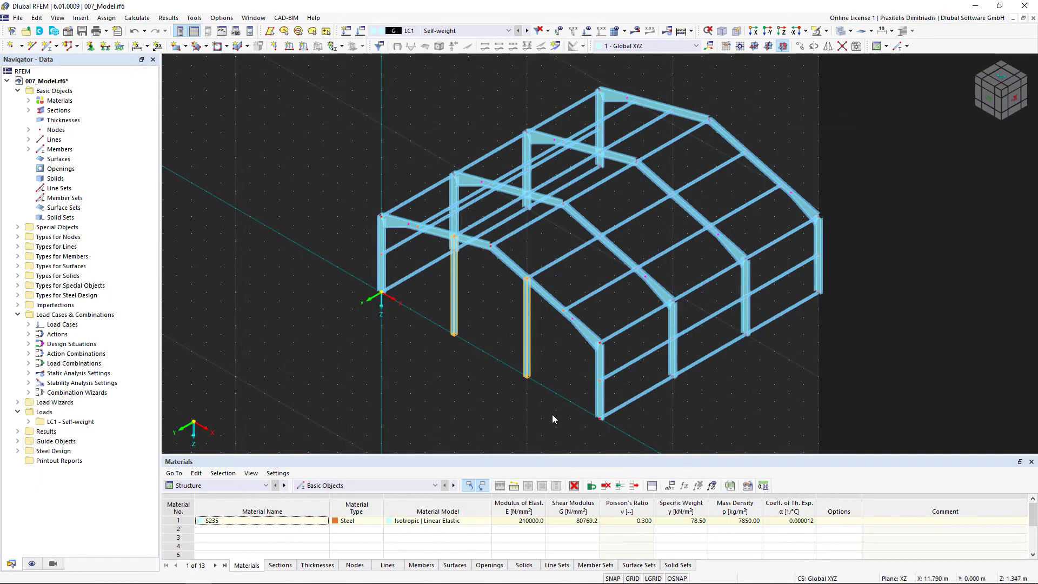
{"action": "left_click", "coordinate": [552, 414]}
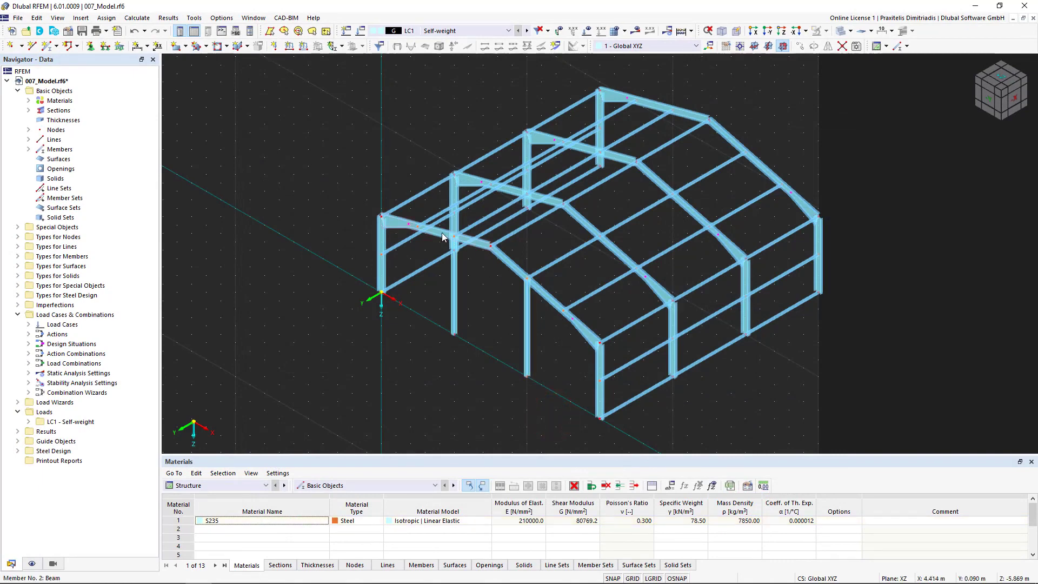
{"action": "right_click_drag", "start_coordinate": [433, 219], "coordinate": [540, 307]}
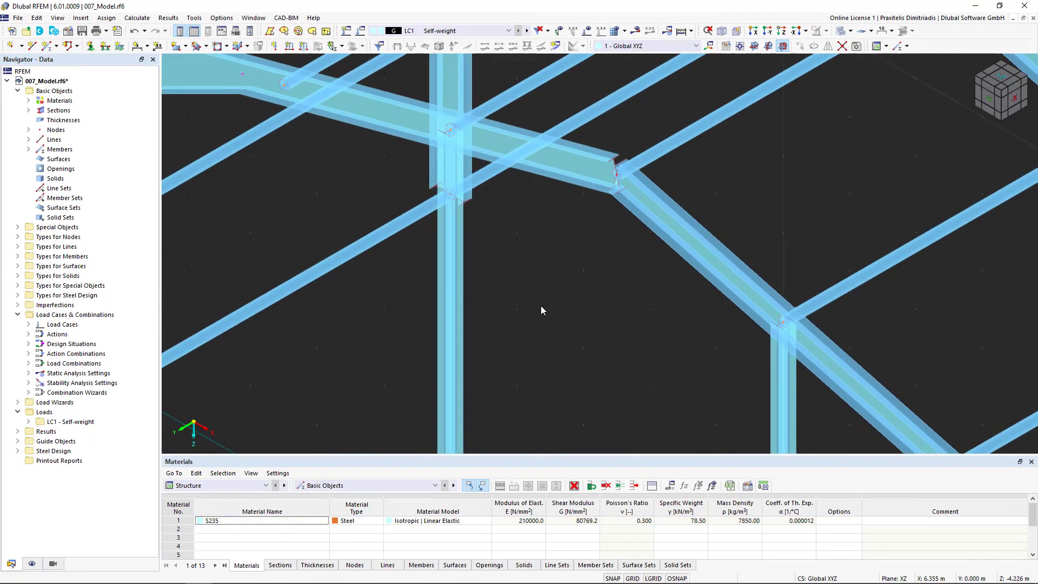
{"action": "middle_click", "coordinate": [542, 309]}
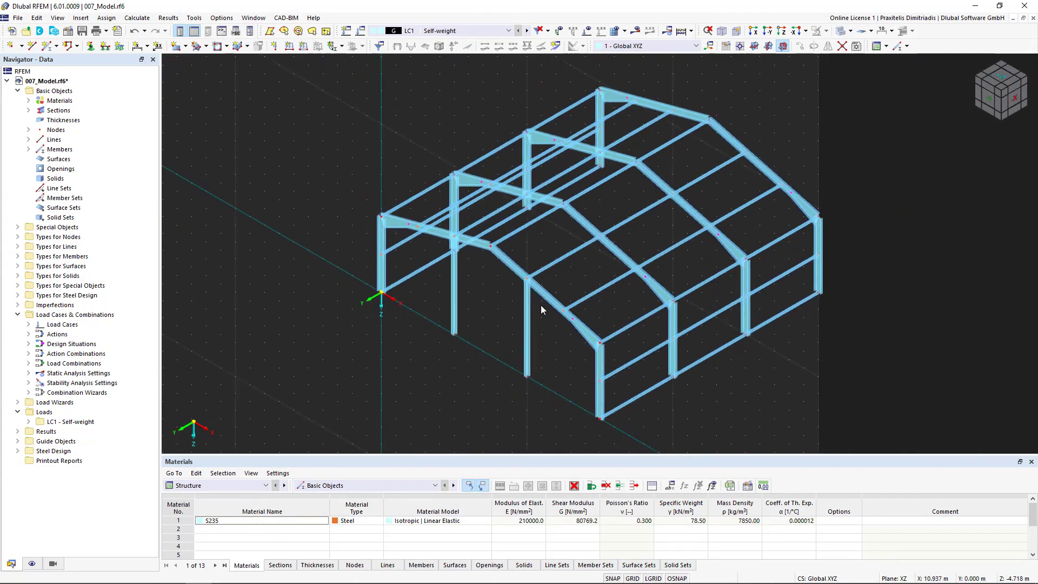